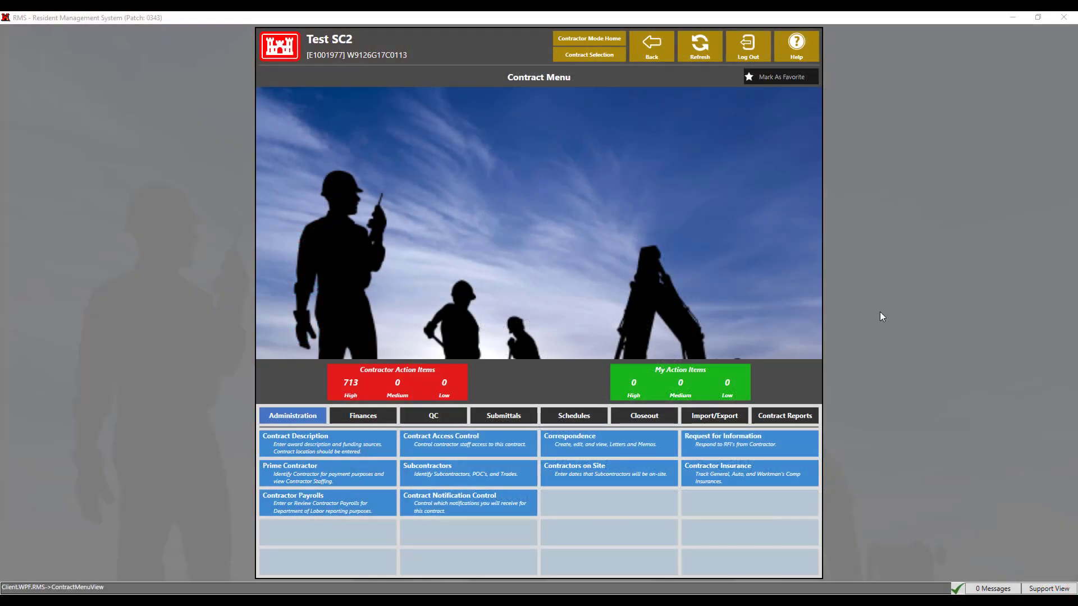
From the QC options, open the Three Phase Inspections summary of check counts per feature
click(447, 419)
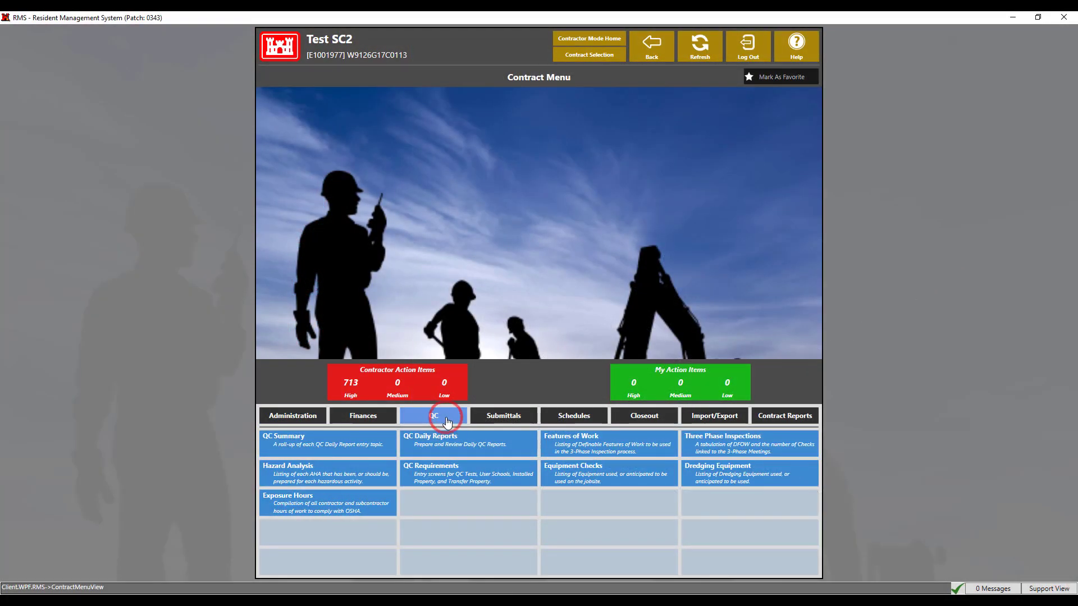
click(740, 442)
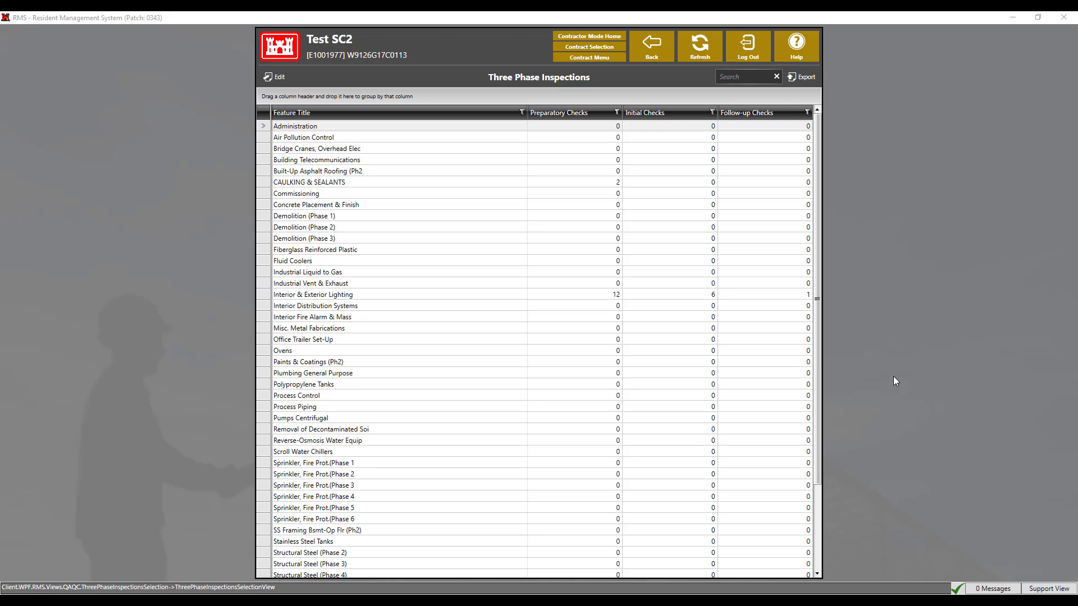
Browse Features of Work, cancel the Add Feature form, and return to the contract's QC menu
click(653, 58)
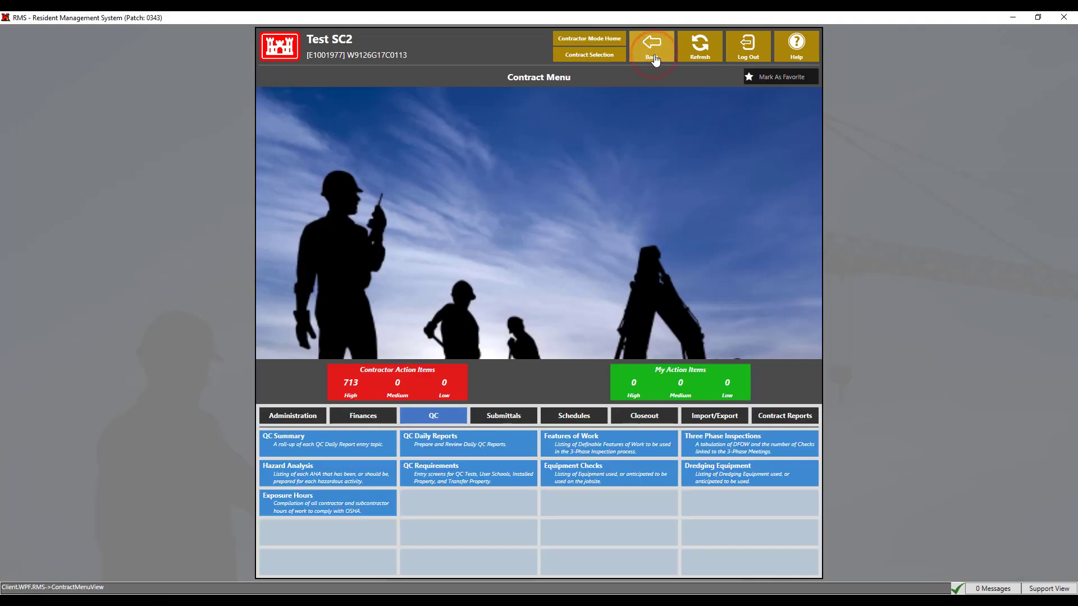
click(573, 437)
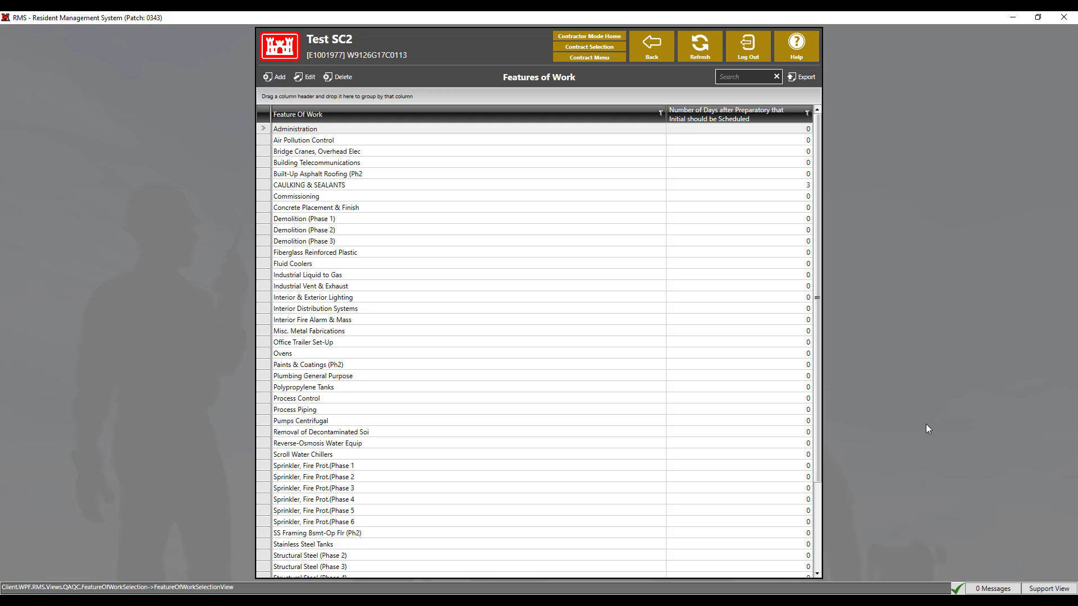
click(273, 76)
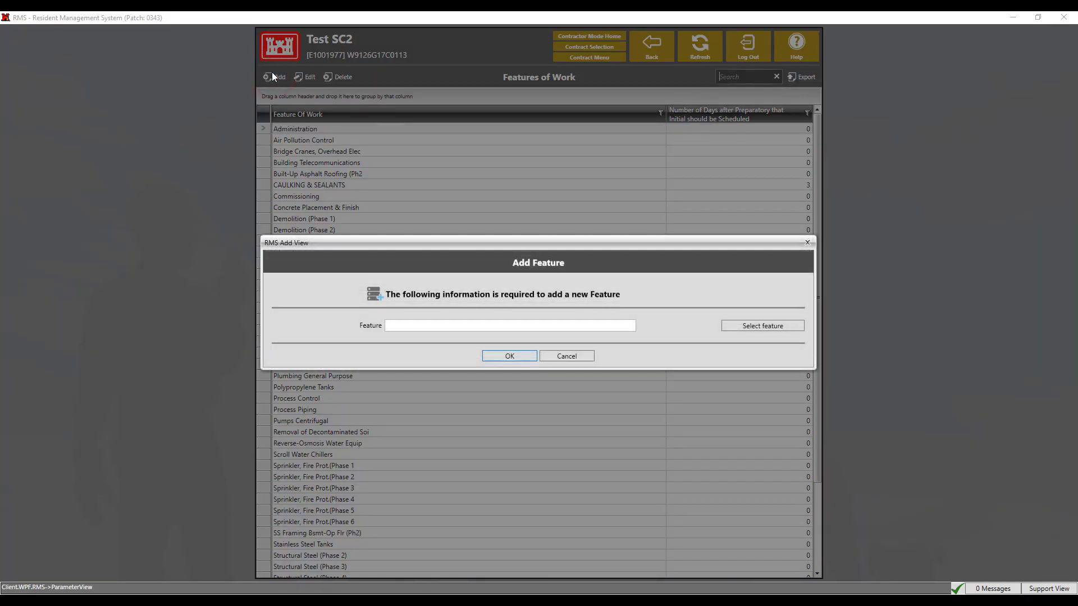
click(563, 357)
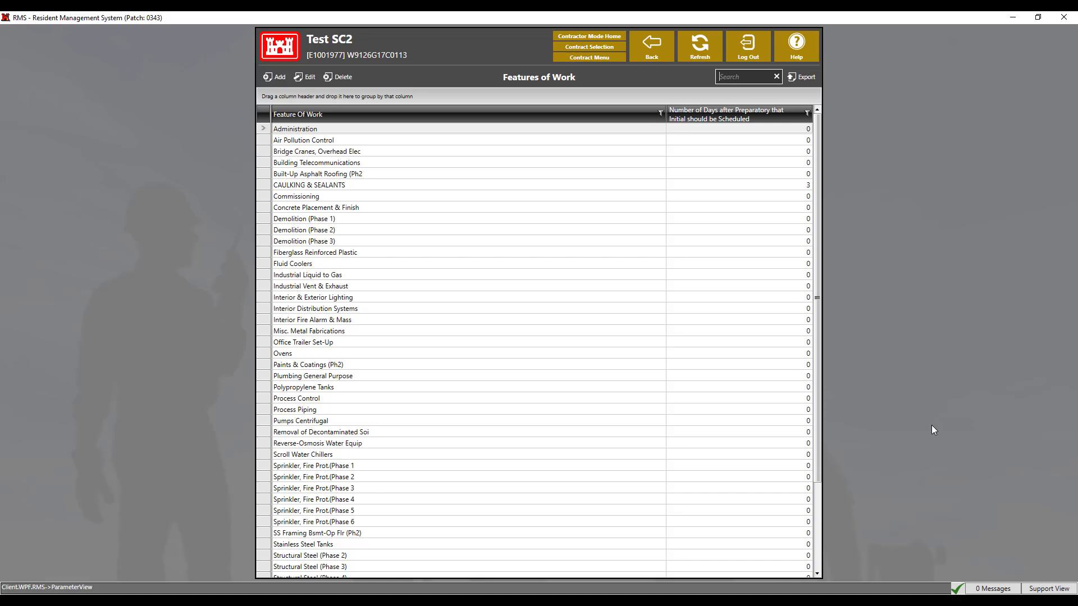
click(654, 53)
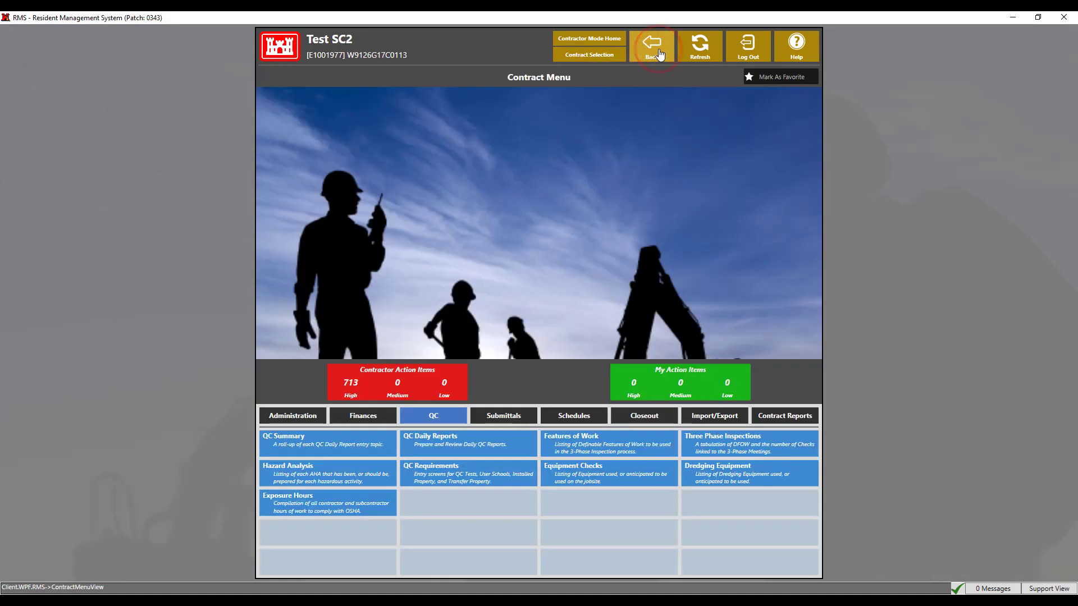
Open Three Phase Inspections and the Interior & Exterior Lighting checks page
click(724, 442)
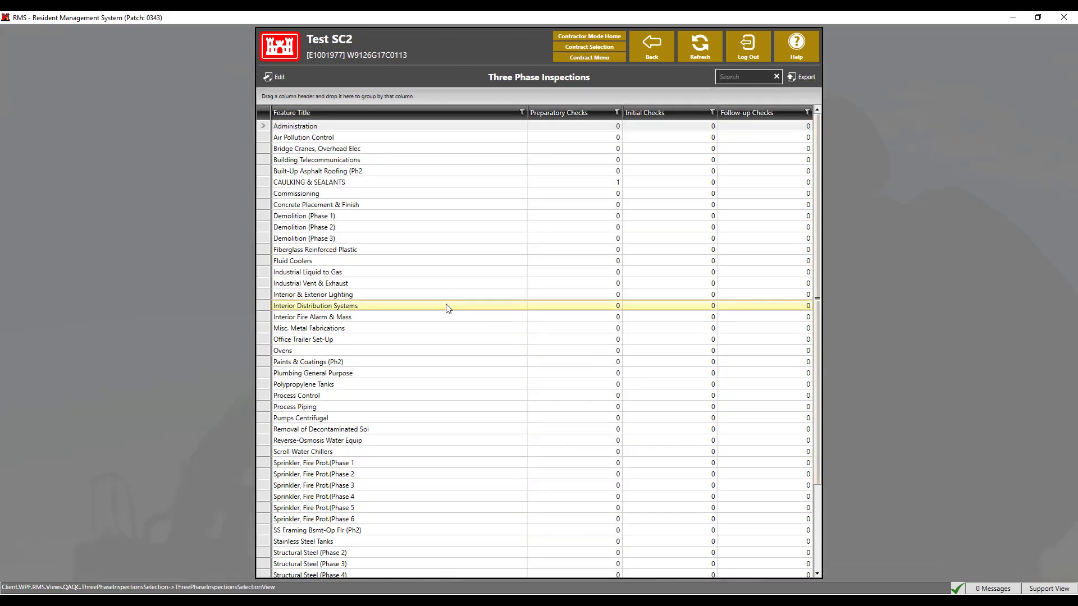
click(423, 296)
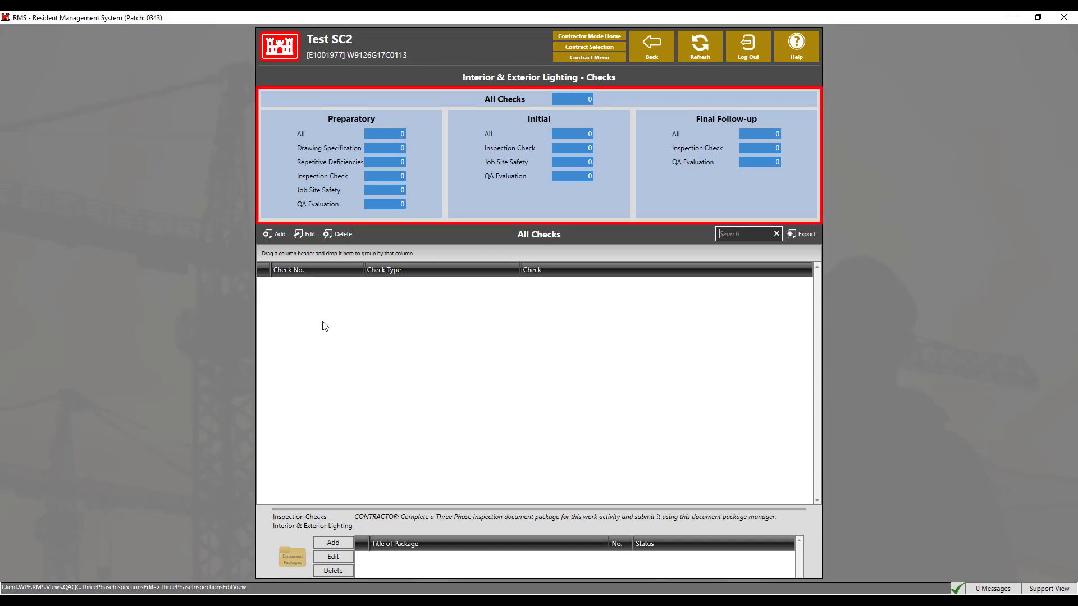
Manually add a Preparatory - Drawings / Specification check: 'Determine whether or not this is a test check'
click(266, 234)
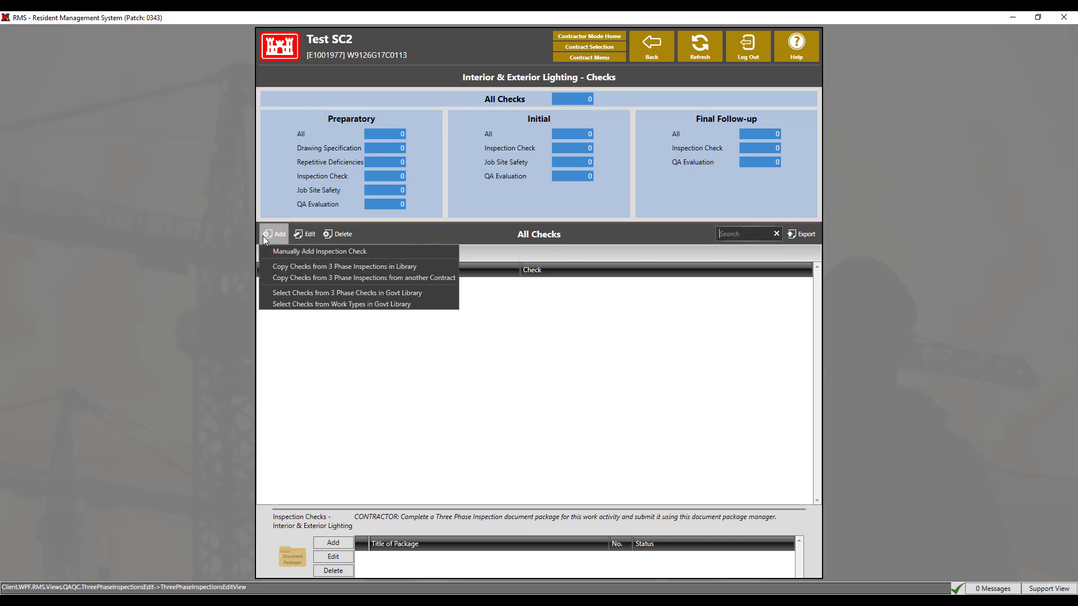
click(287, 251)
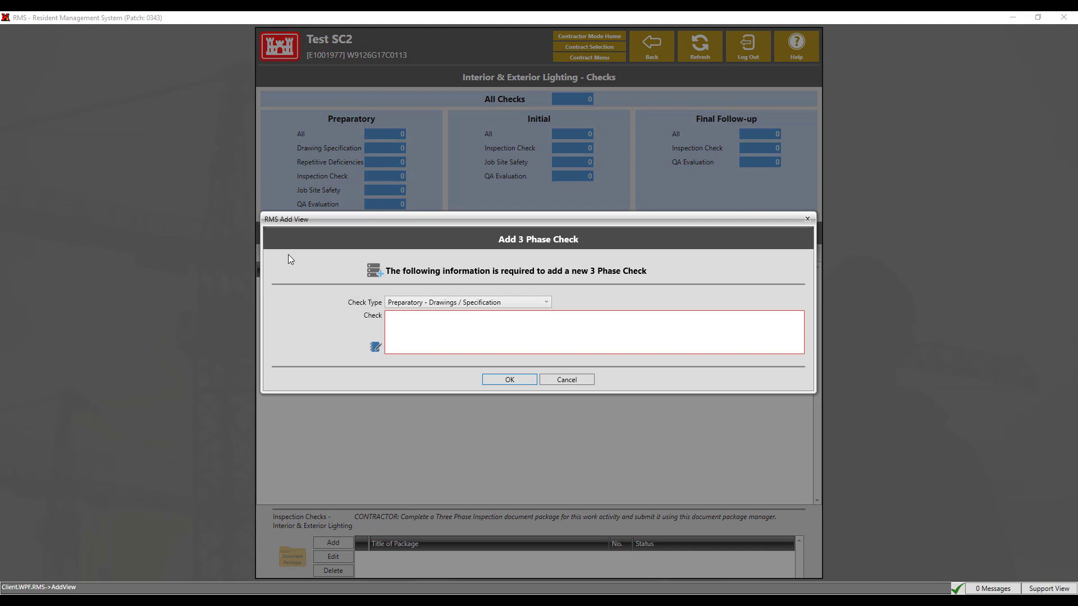
click(484, 303)
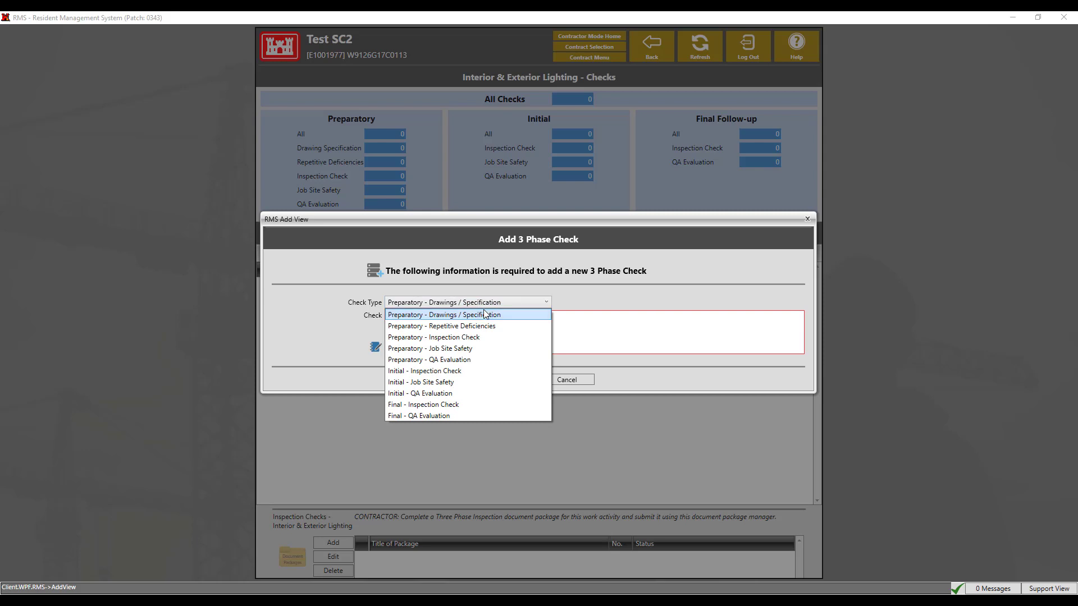
click(480, 315)
click(476, 325)
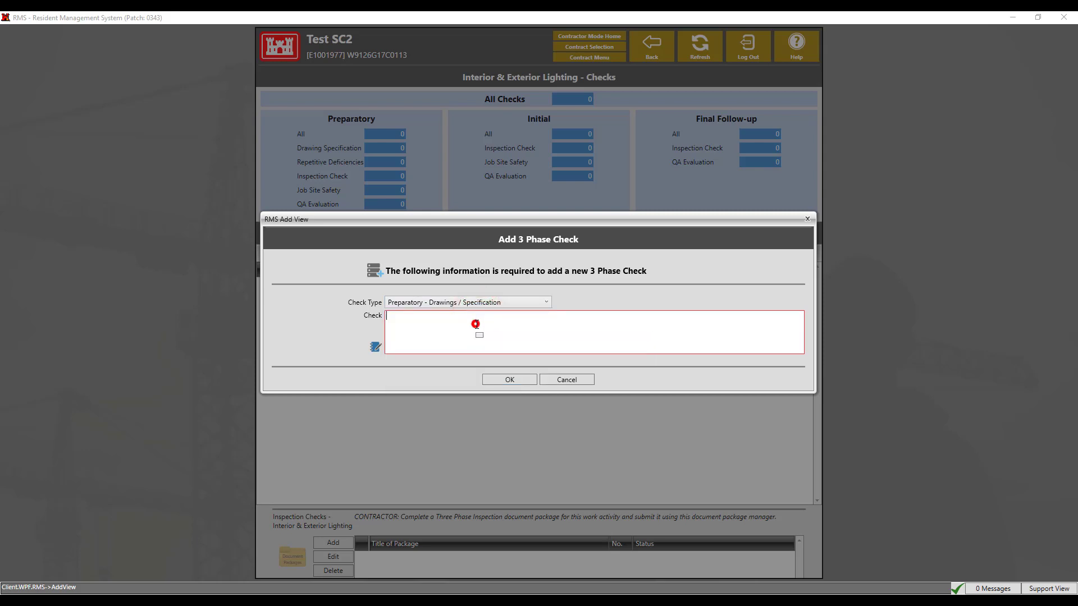
text(Determine whe)
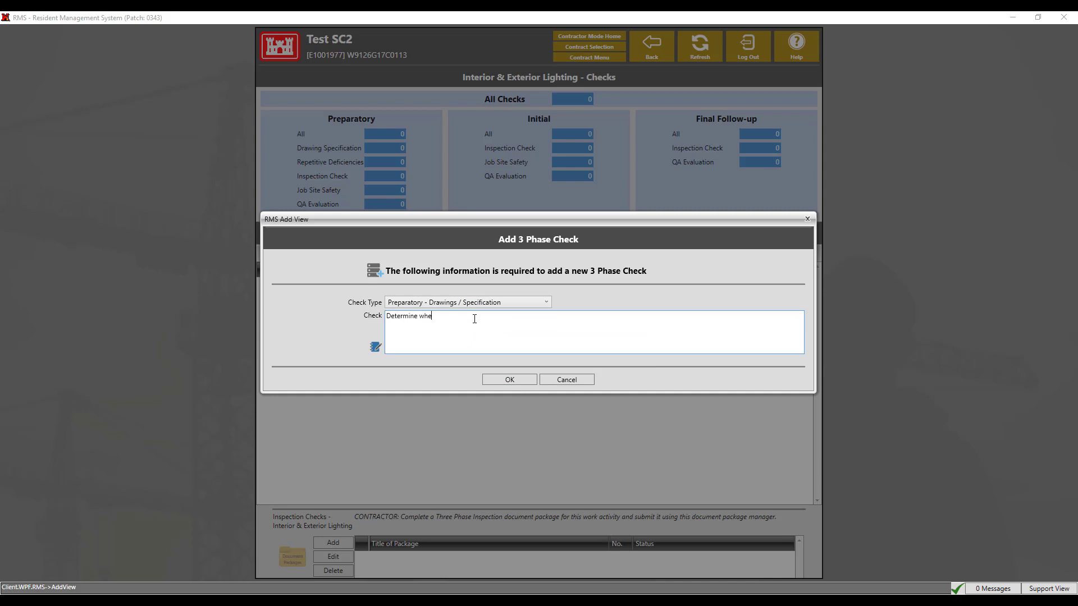
text(ther or not this is a test check)
click(530, 384)
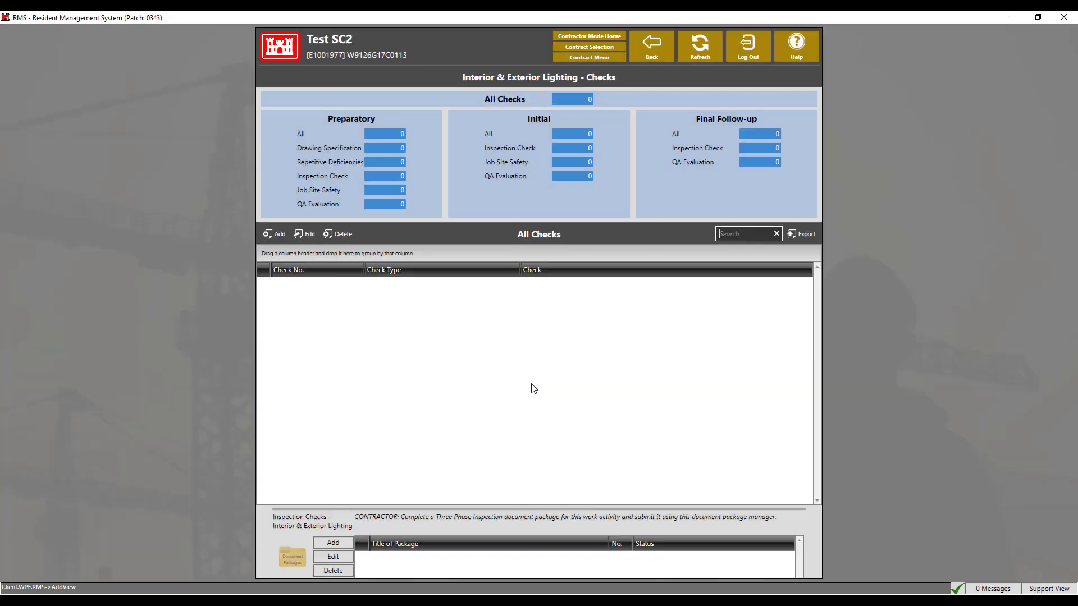
click(279, 234)
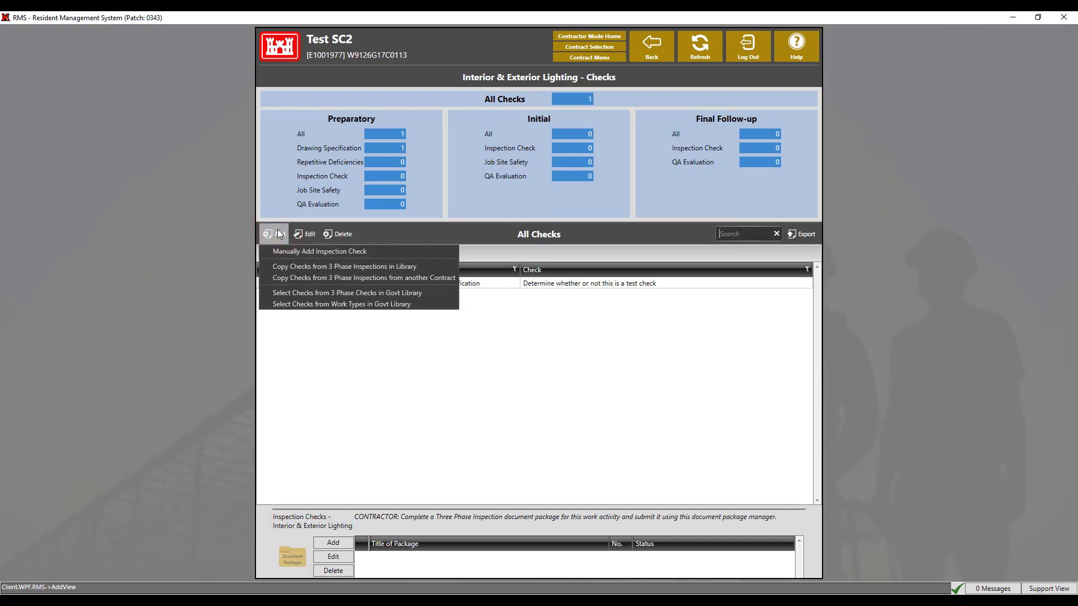
click(297, 266)
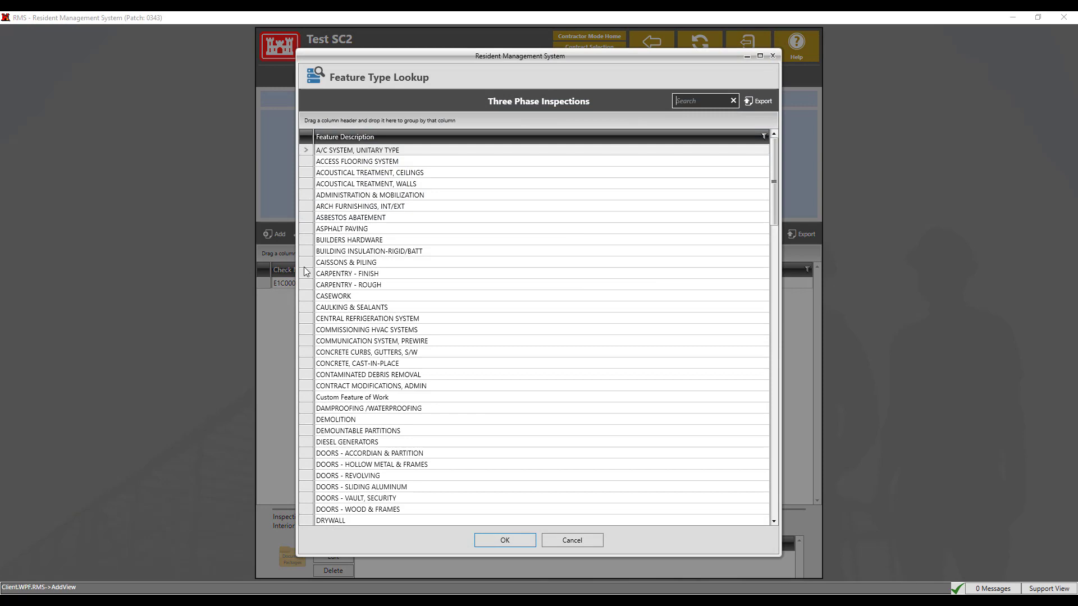
scroll(314, 264, down, 2)
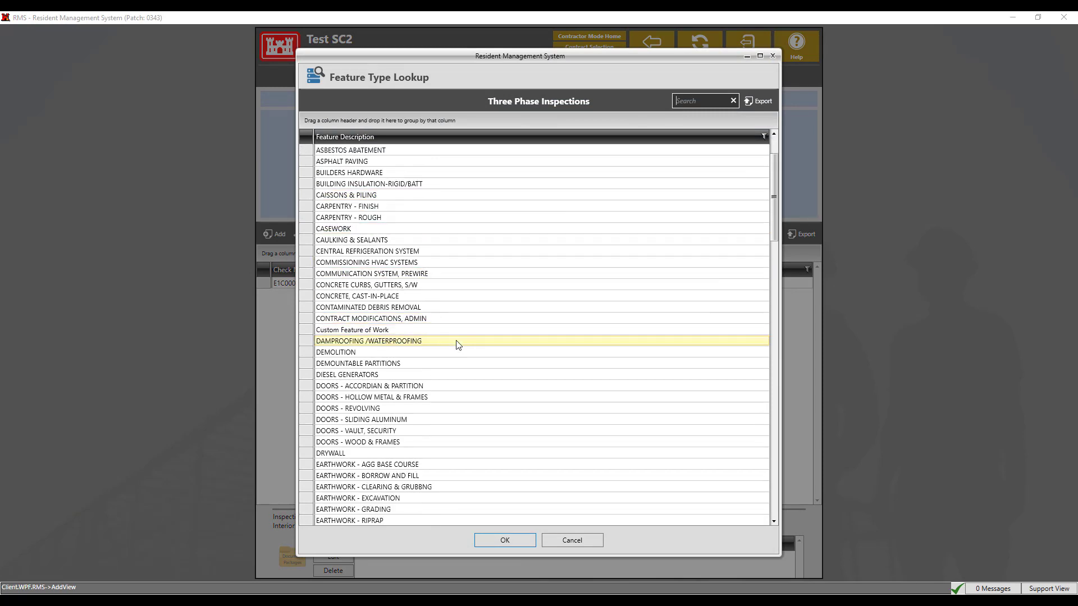
scroll(458, 345, down, 1)
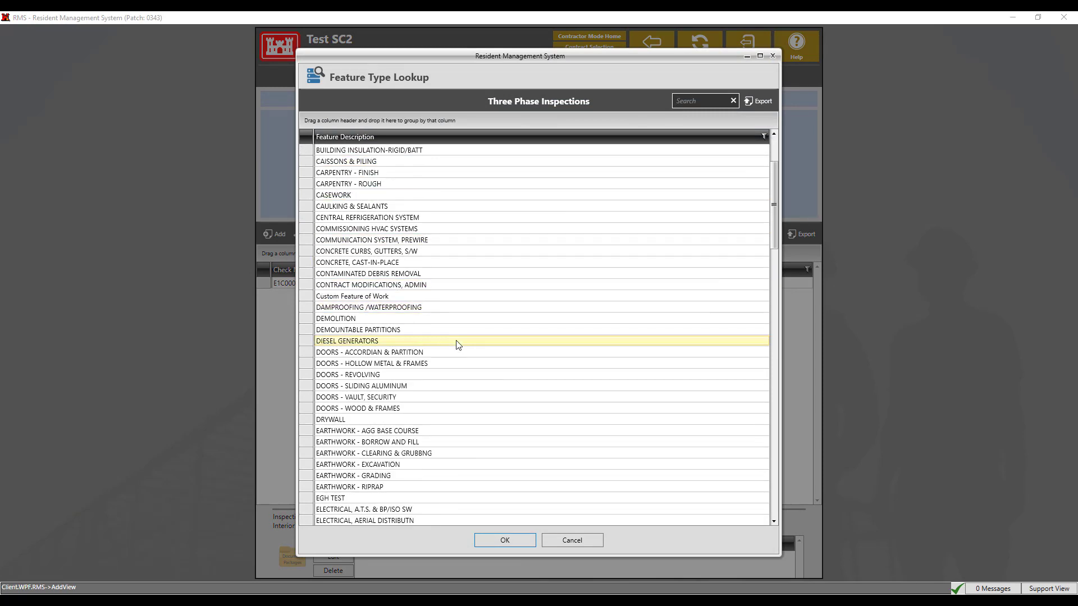
click(581, 538)
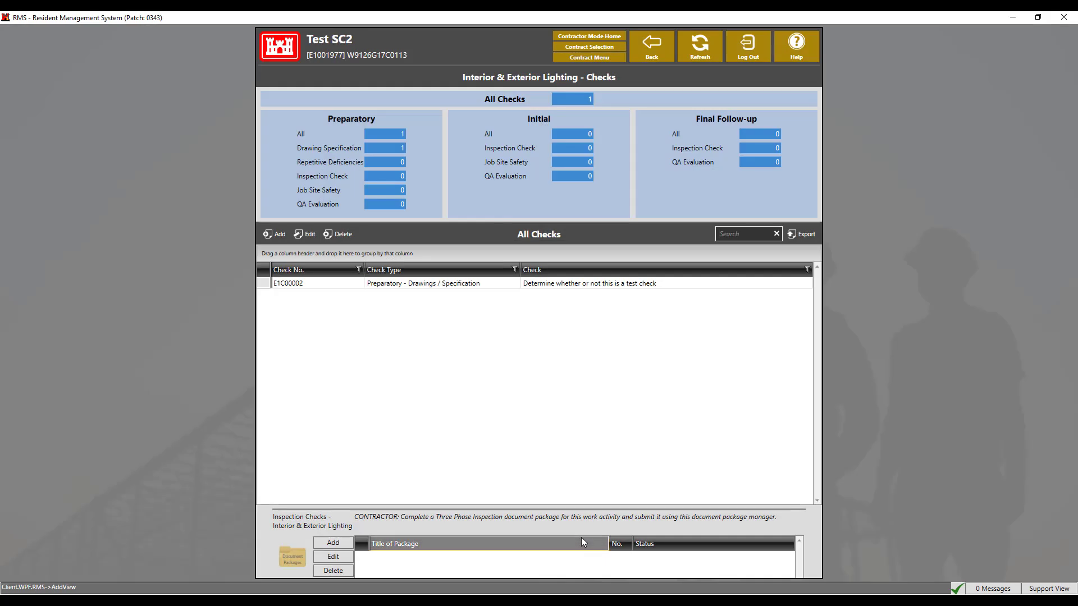
click(281, 236)
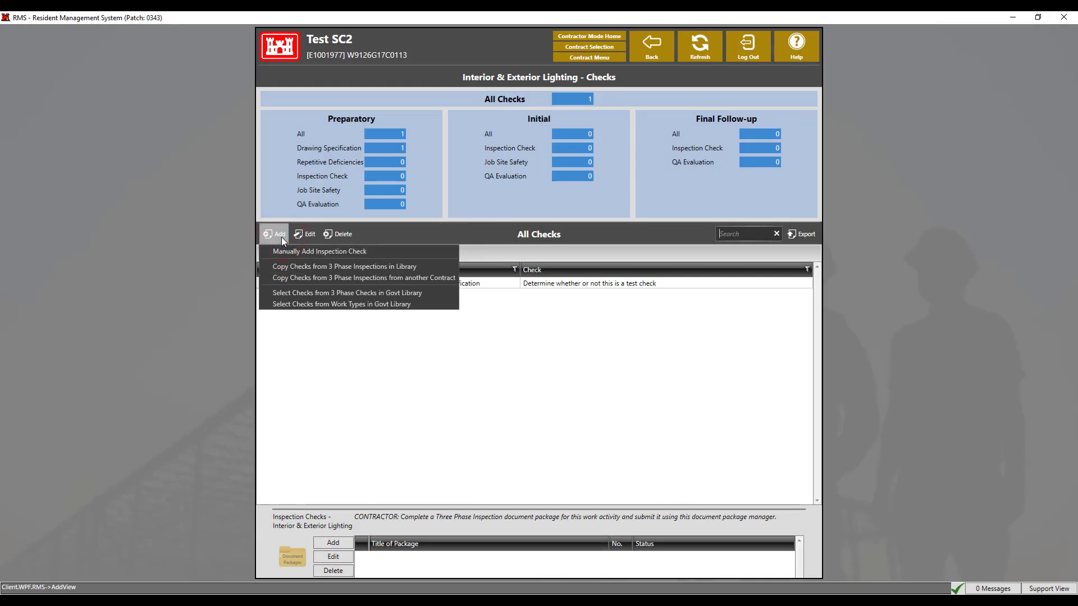
click(300, 277)
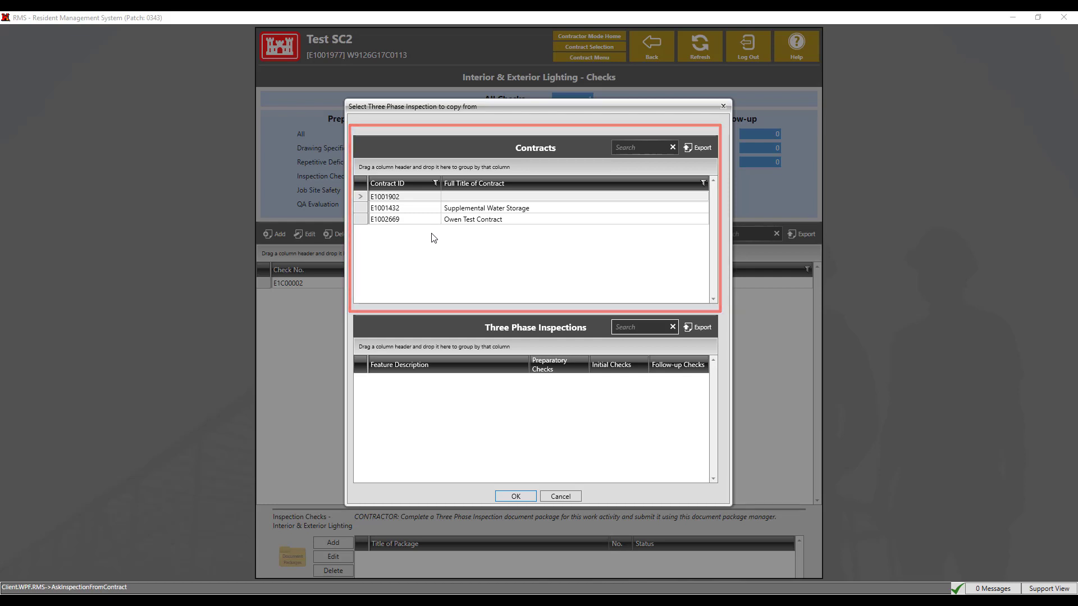
click(430, 209)
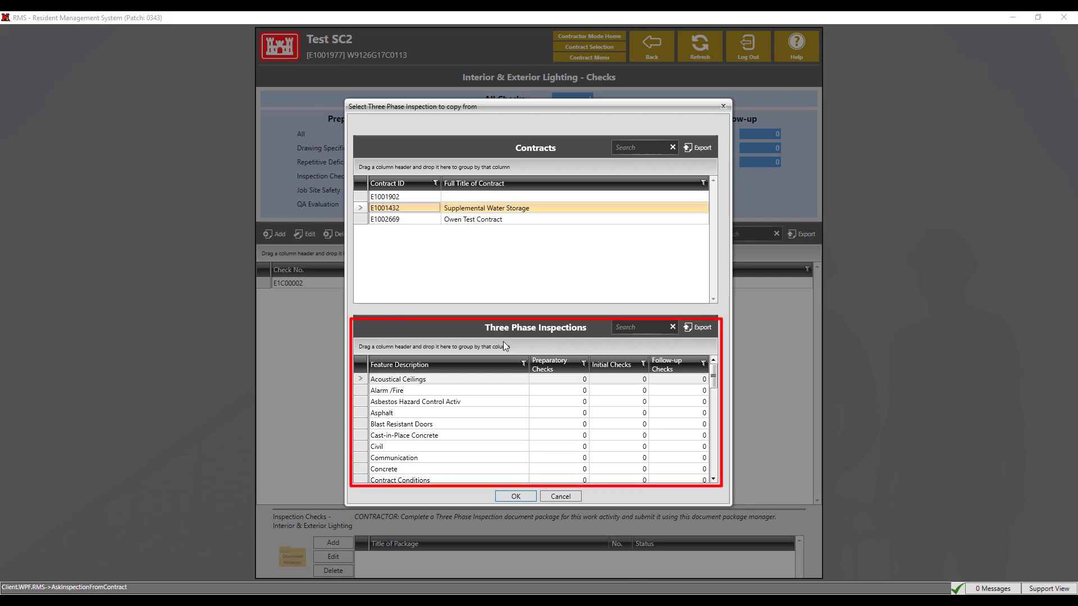
click(515, 497)
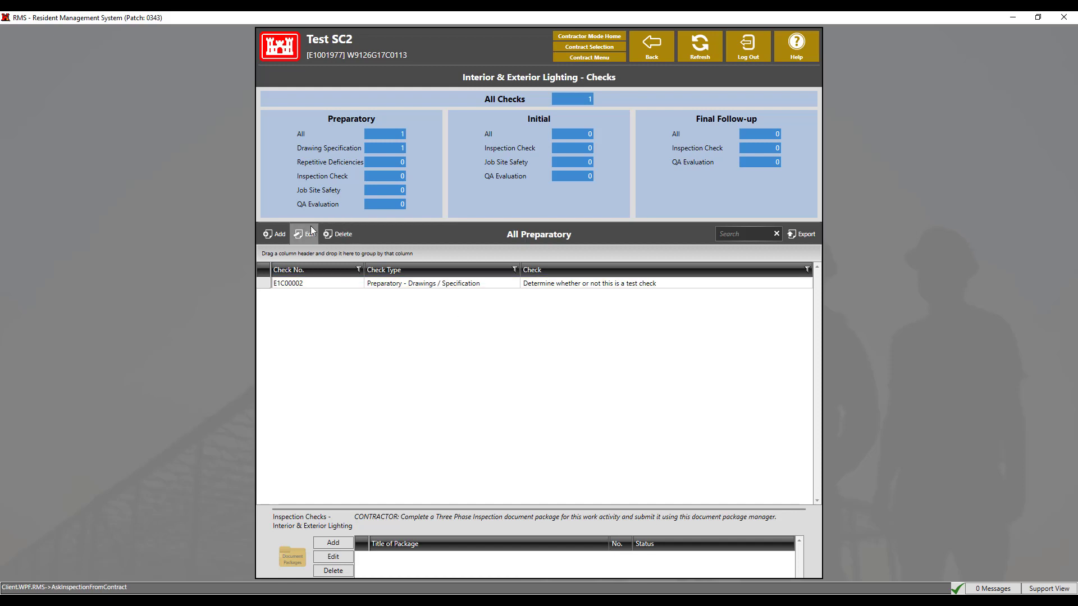
Add library checks 1611655M, 1611661M and 1611664M from 16 Electrical > 161 Conductors and Grounding
click(279, 233)
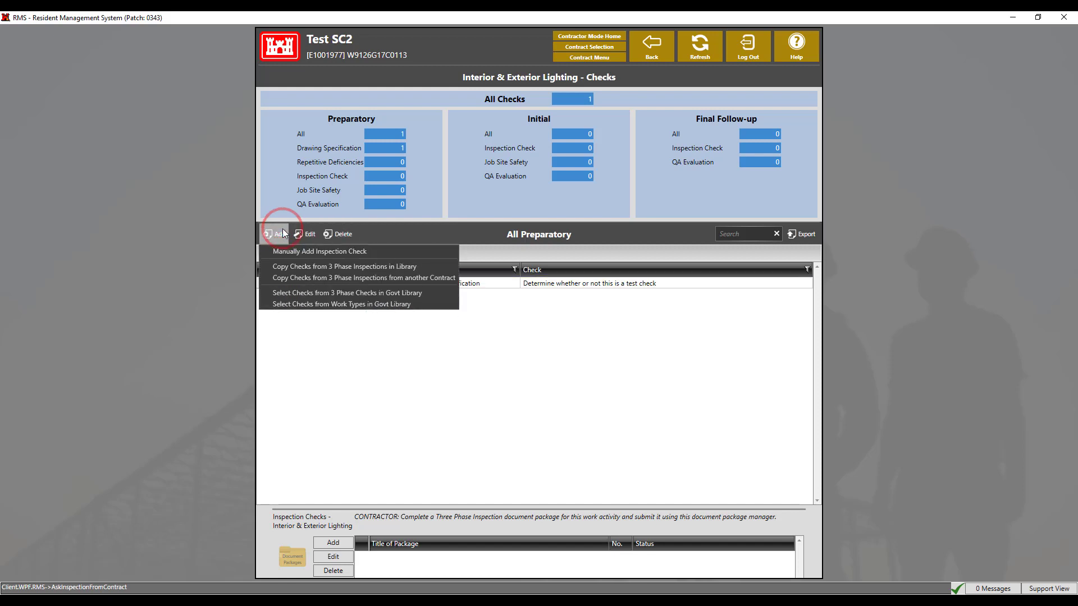
click(286, 292)
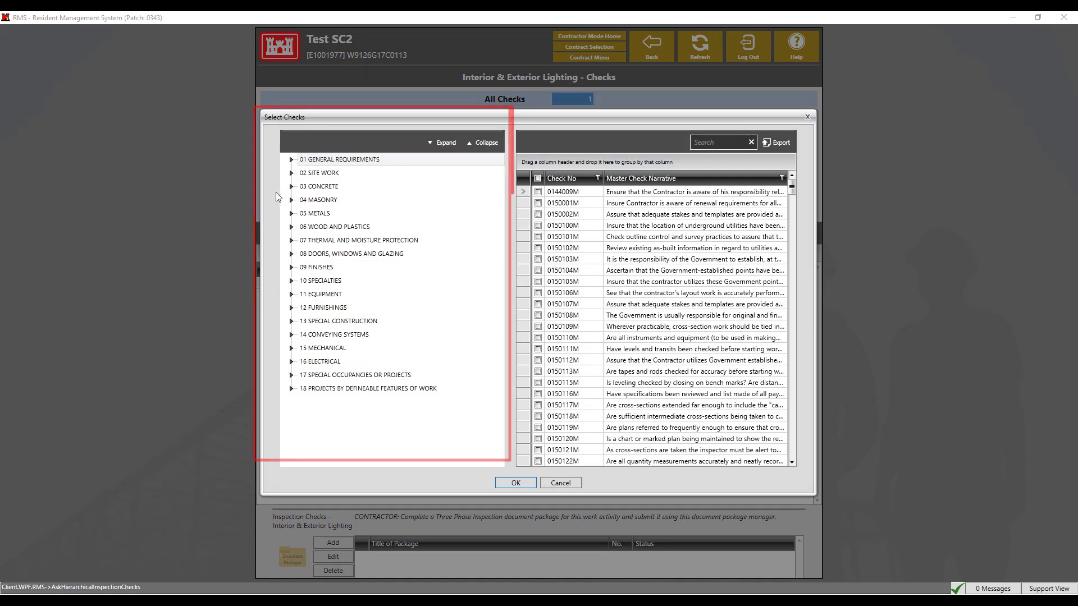
click(291, 361)
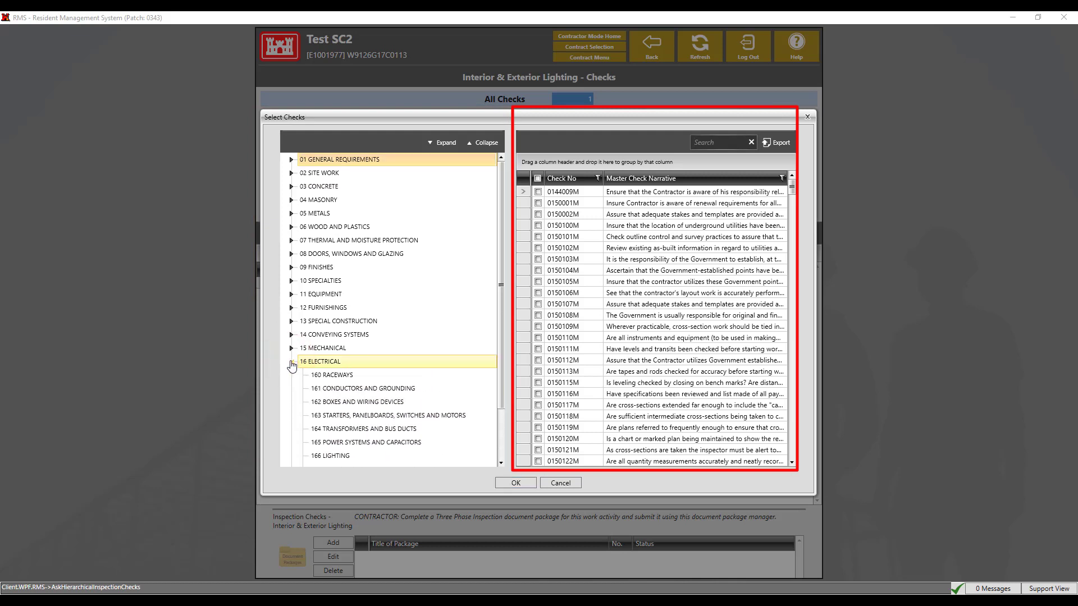
click(330, 387)
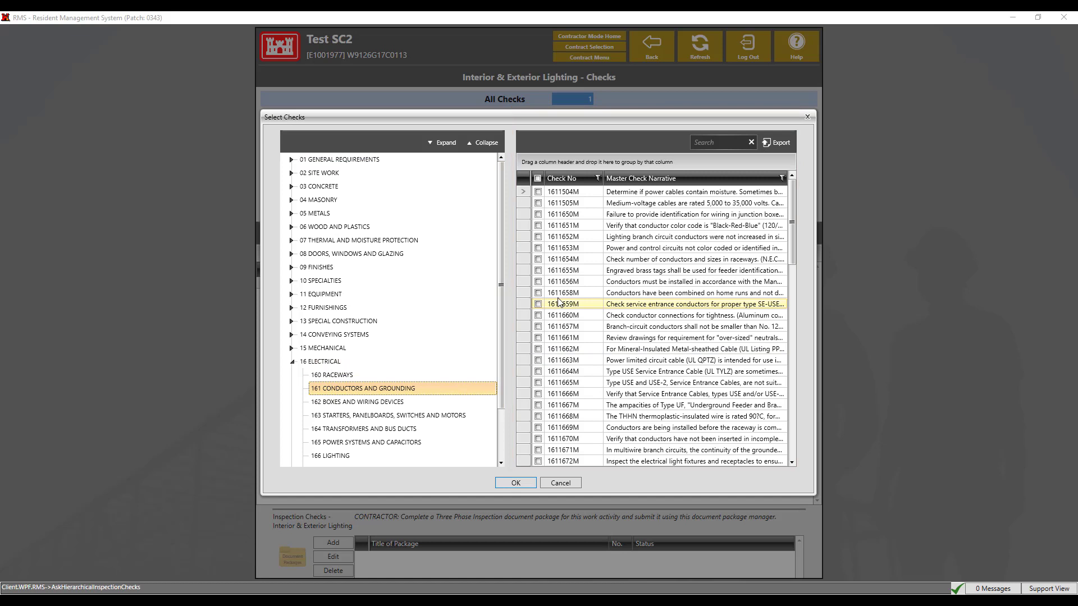
click(538, 270)
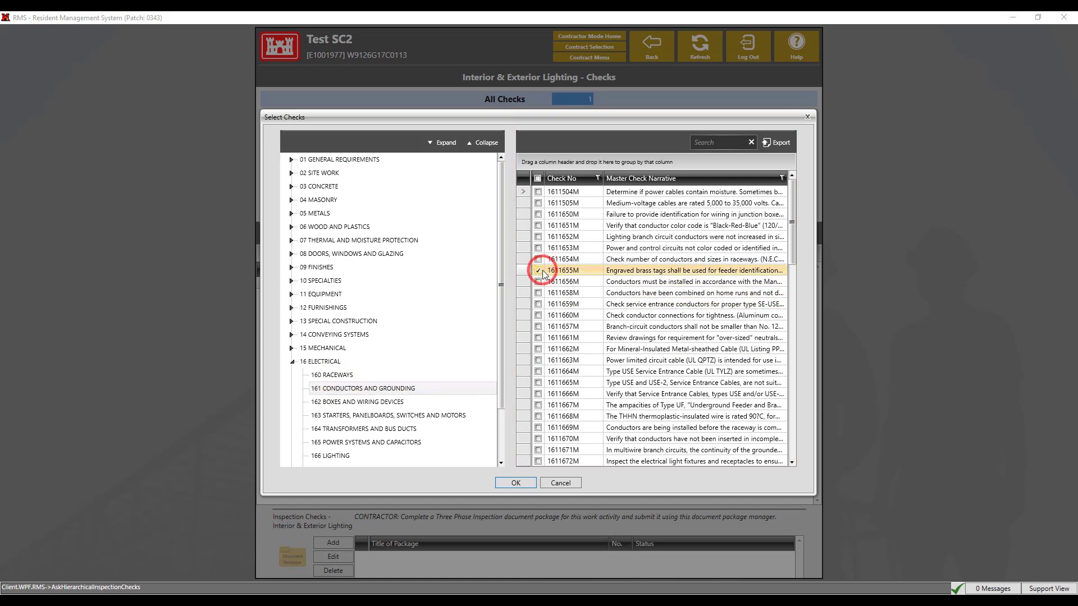
click(537, 337)
click(538, 371)
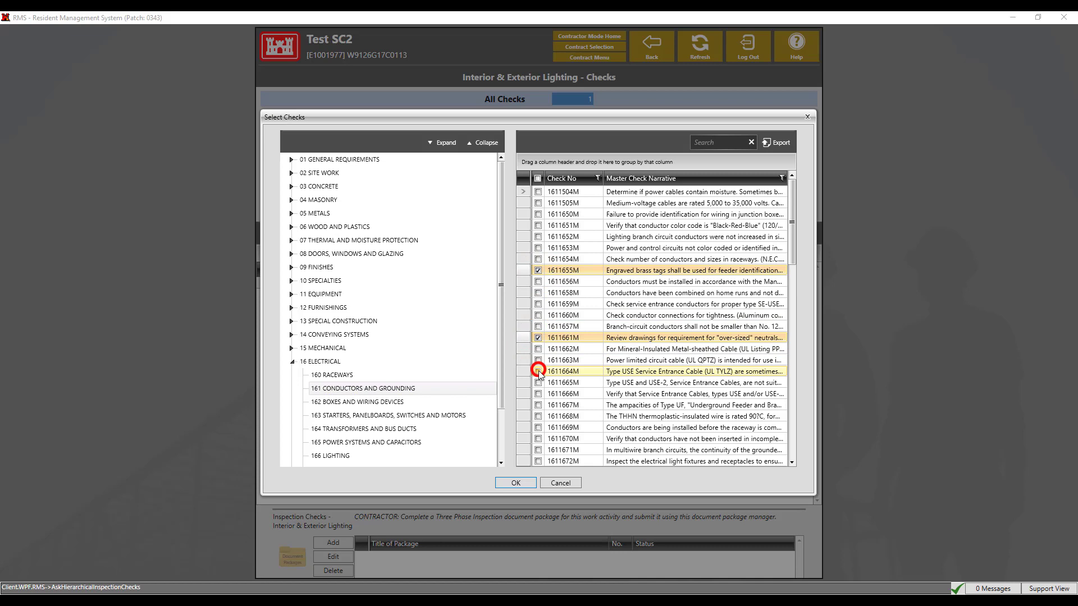
click(525, 483)
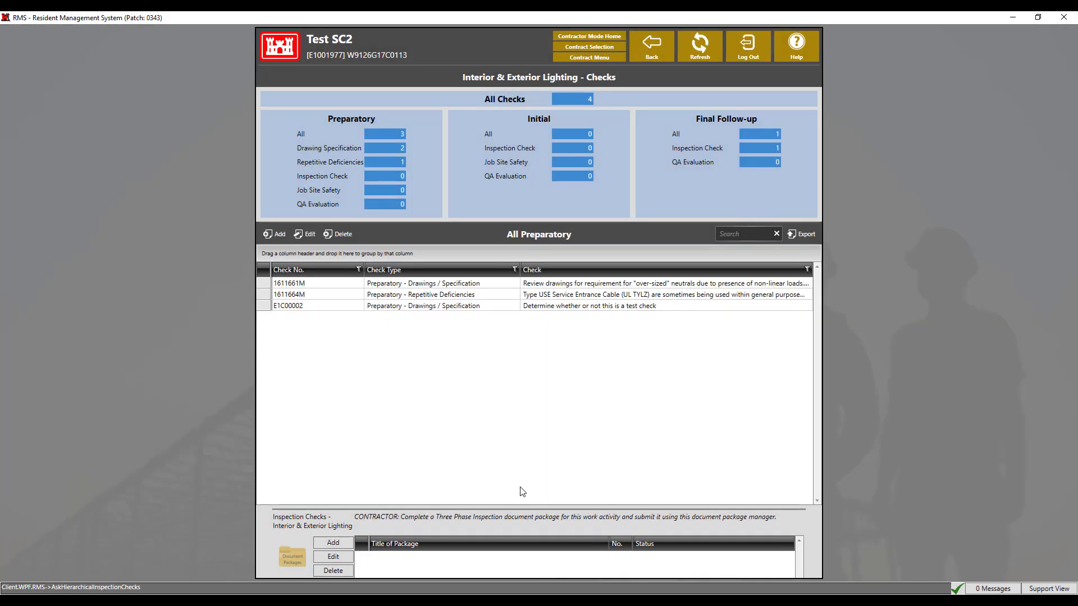
Add government library checks for work types 166130M and 166140M under 16 Electrical > 166 Lighting
click(280, 237)
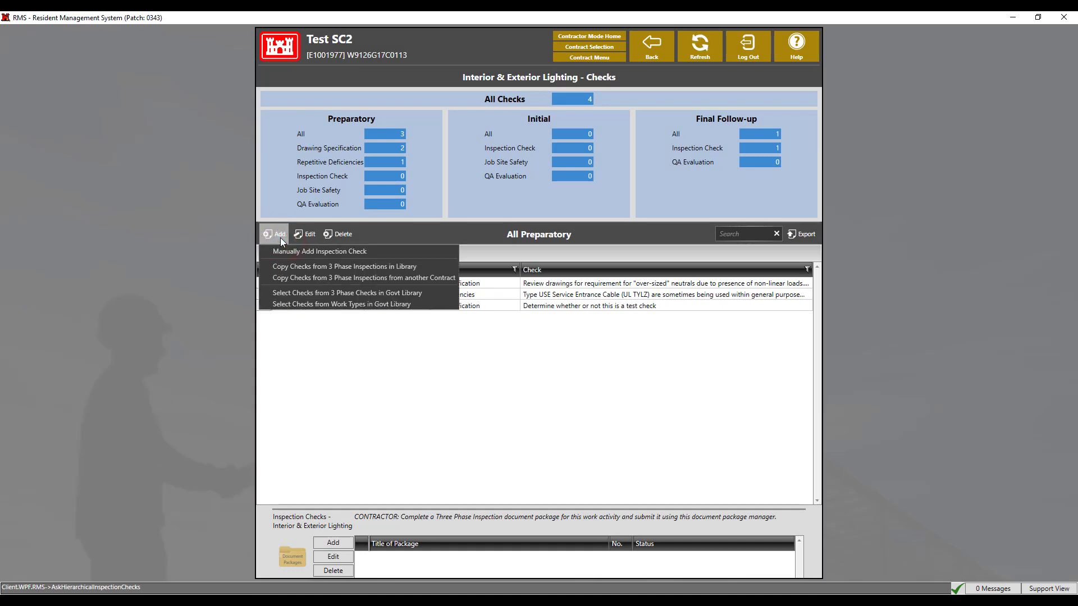
click(299, 300)
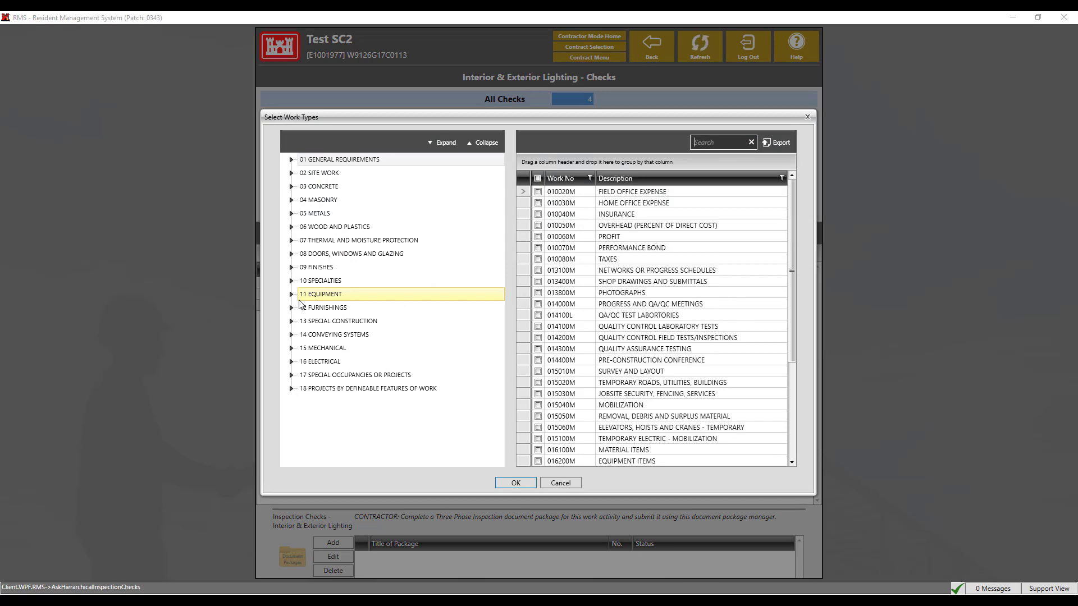
click(291, 361)
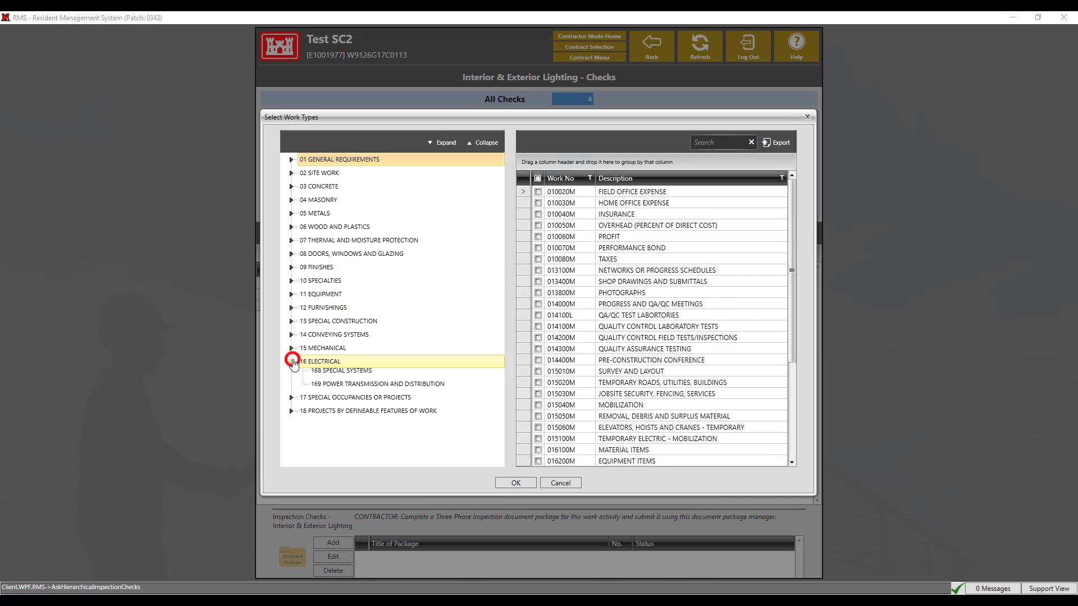
scroll(344, 393, down, 2)
click(343, 393)
click(537, 259)
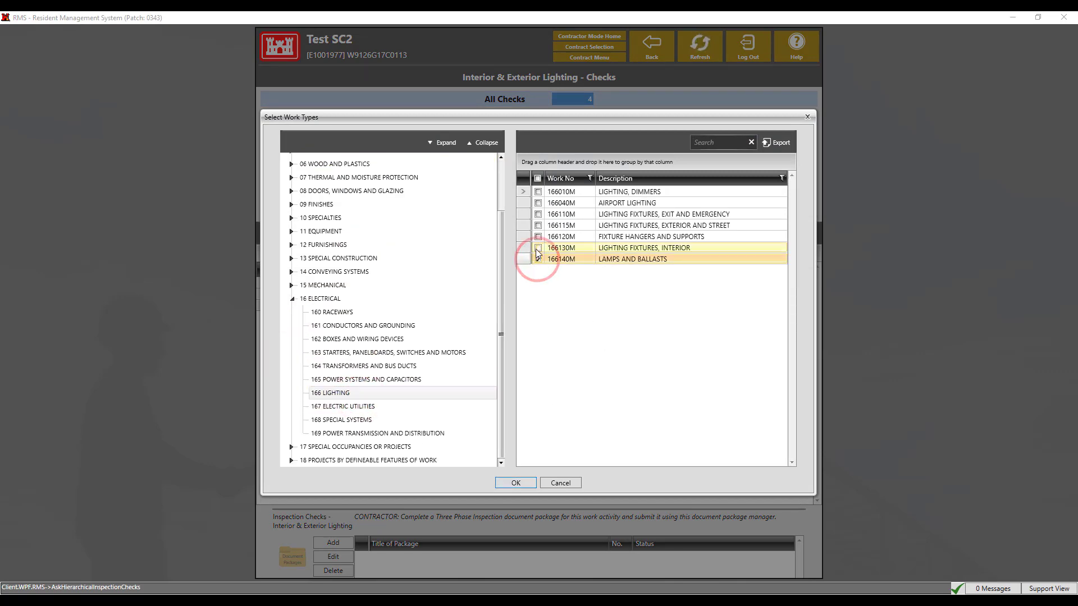
click(537, 249)
click(515, 483)
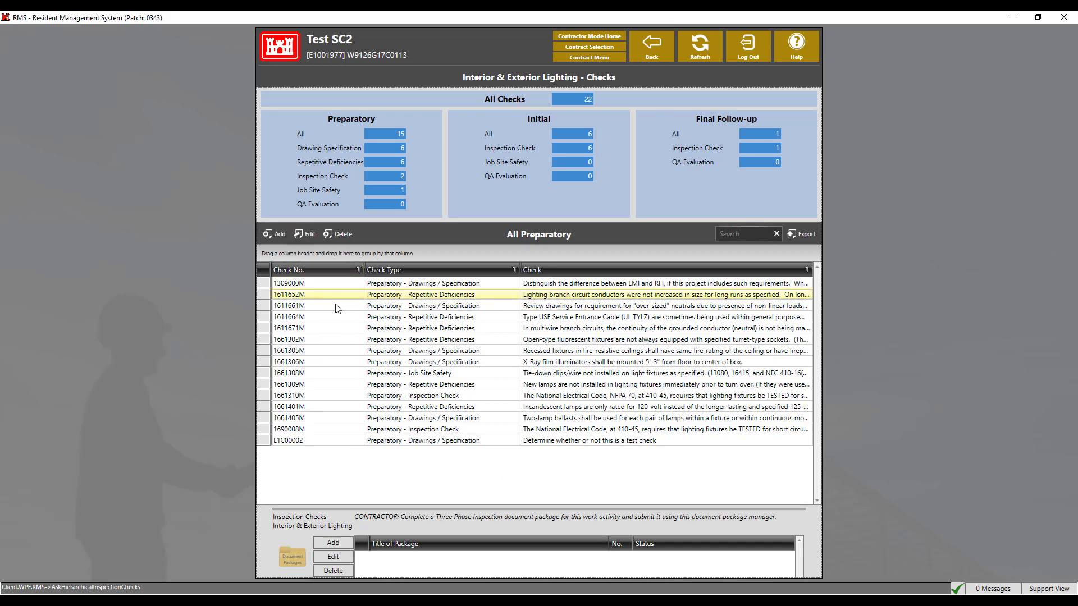
click(338, 331)
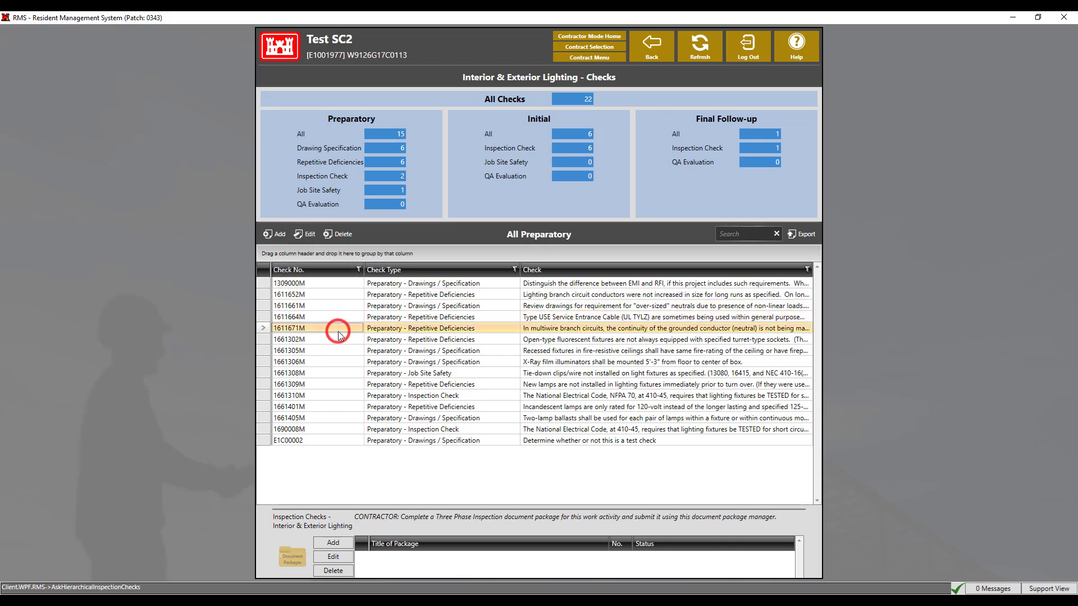
click(308, 237)
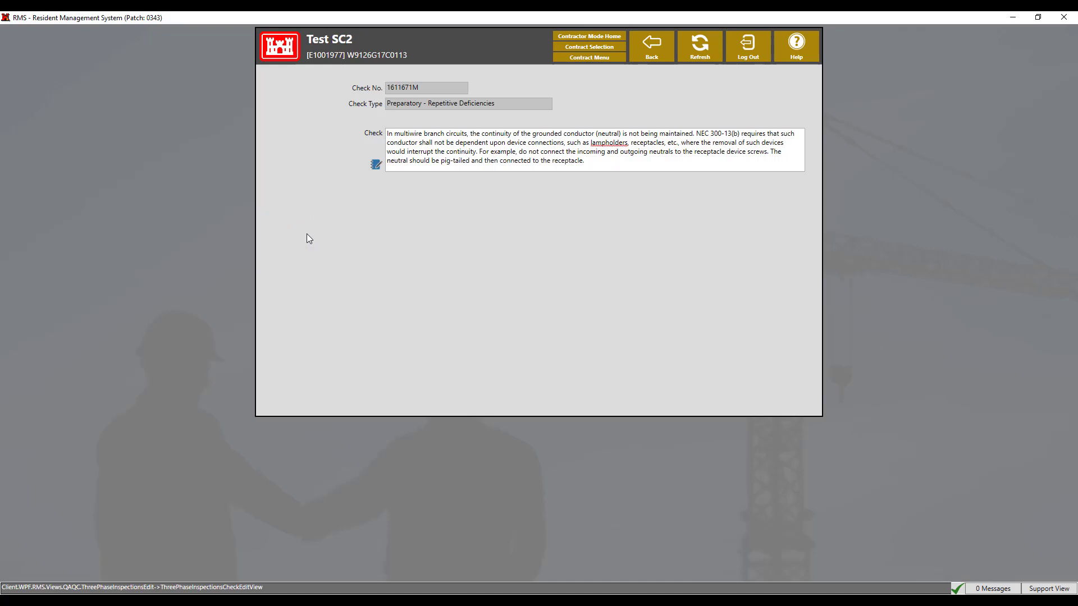
click(651, 63)
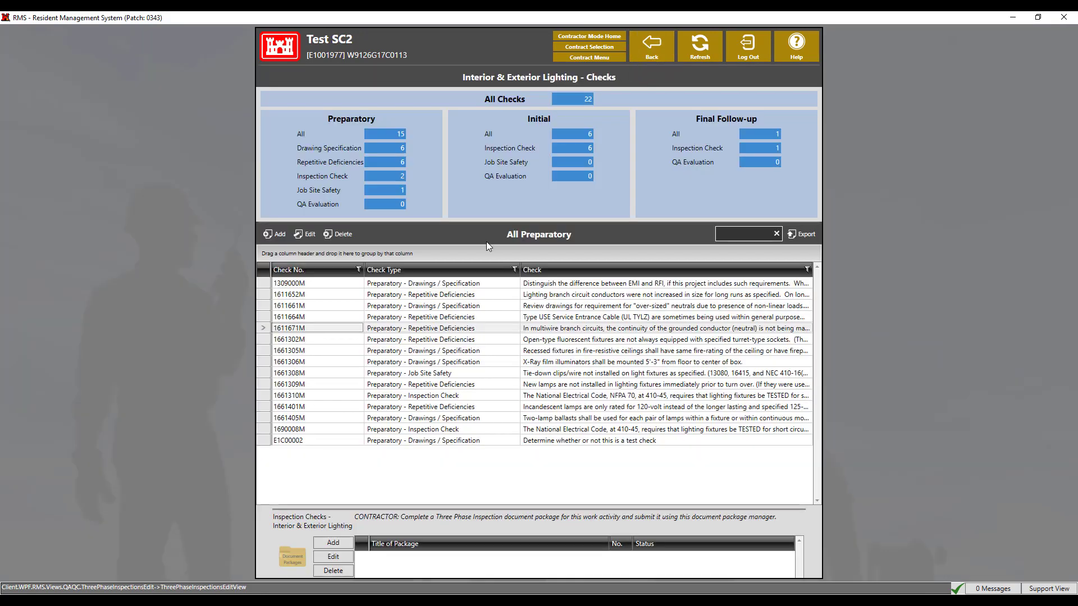
click(337, 234)
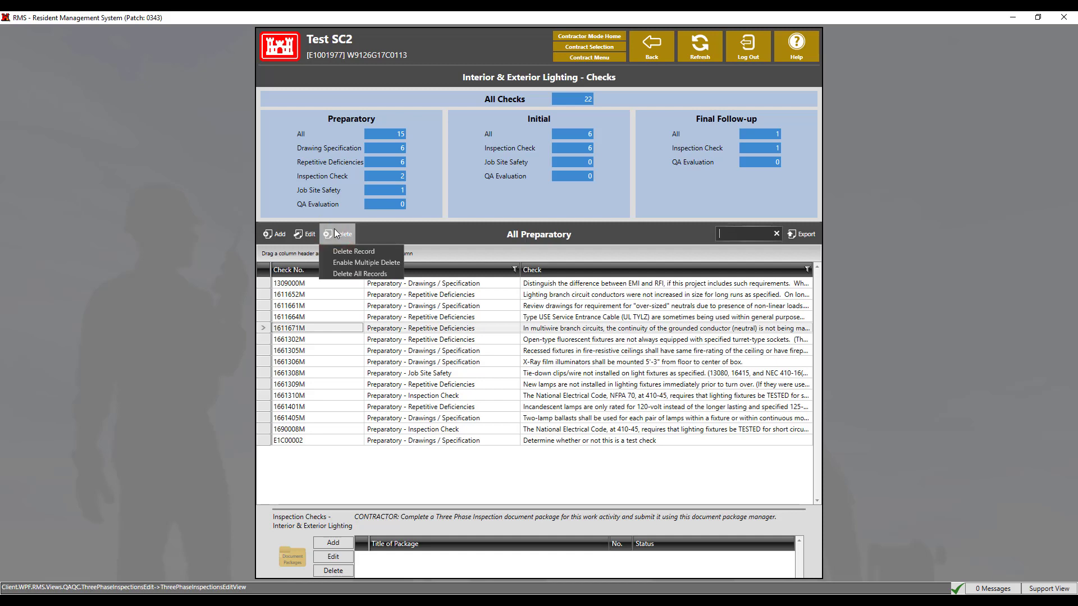
click(340, 262)
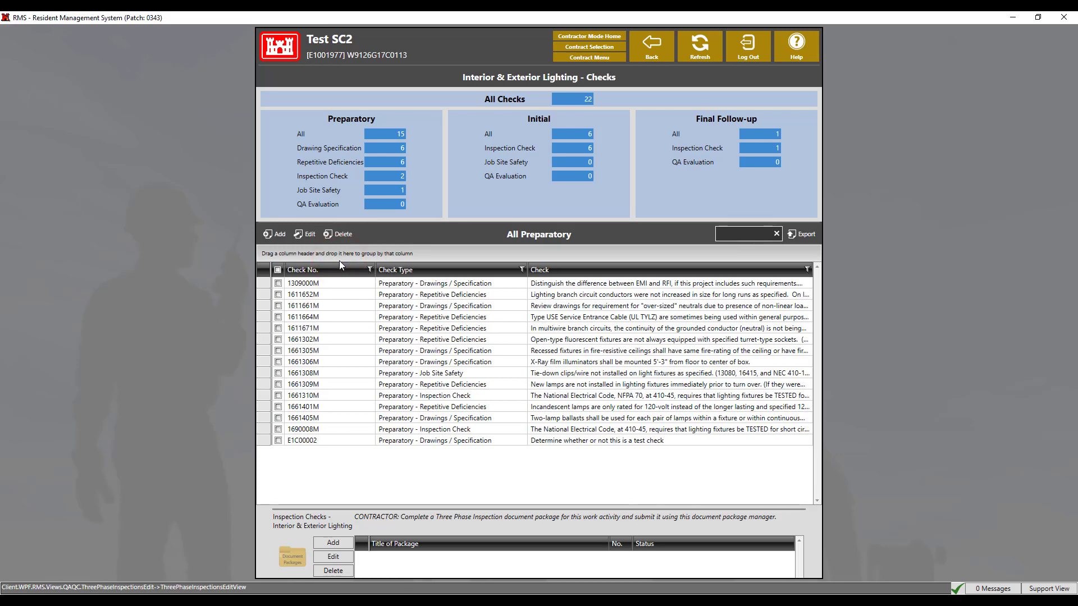
click(277, 316)
click(278, 384)
click(278, 429)
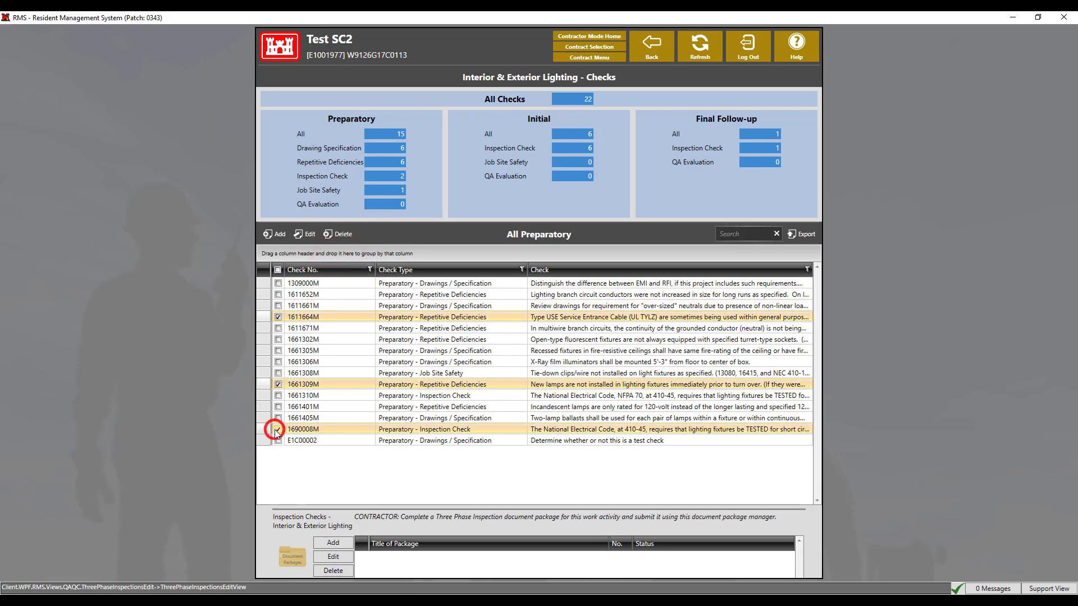
click(337, 234)
click(344, 255)
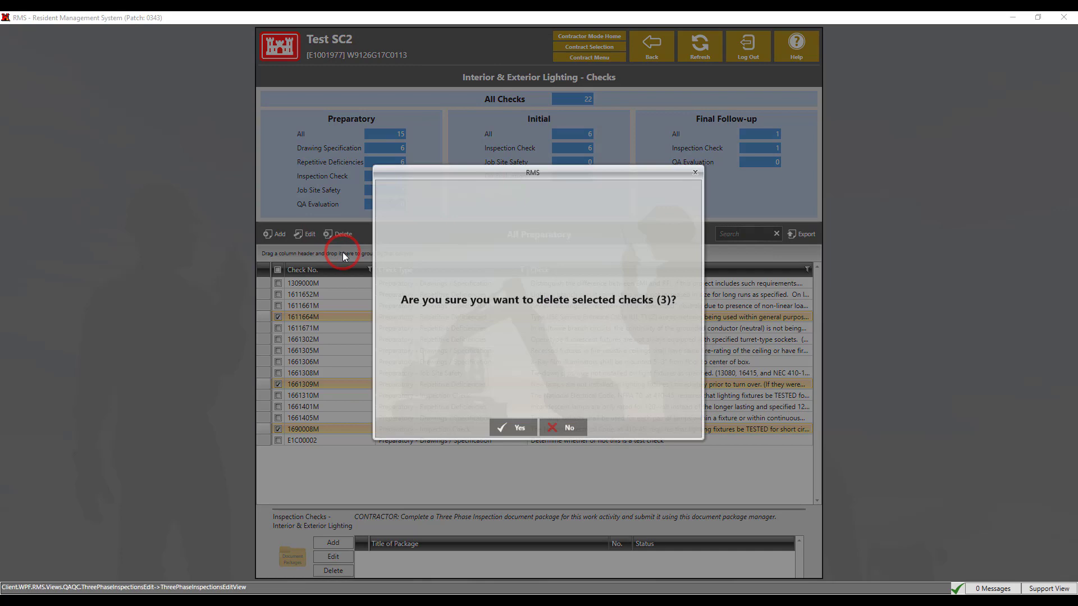
click(511, 430)
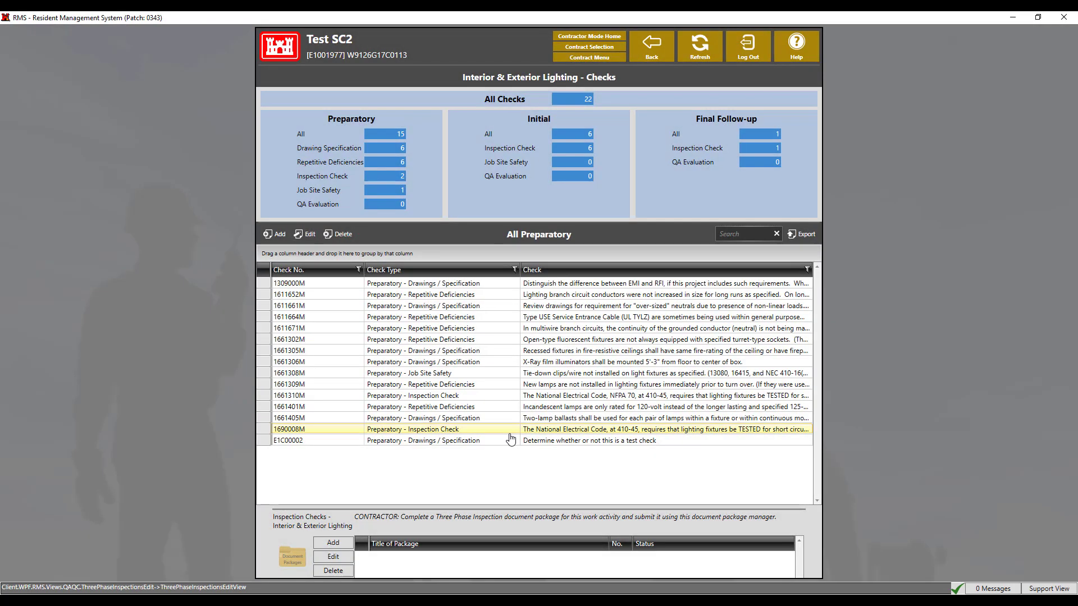
click(337, 234)
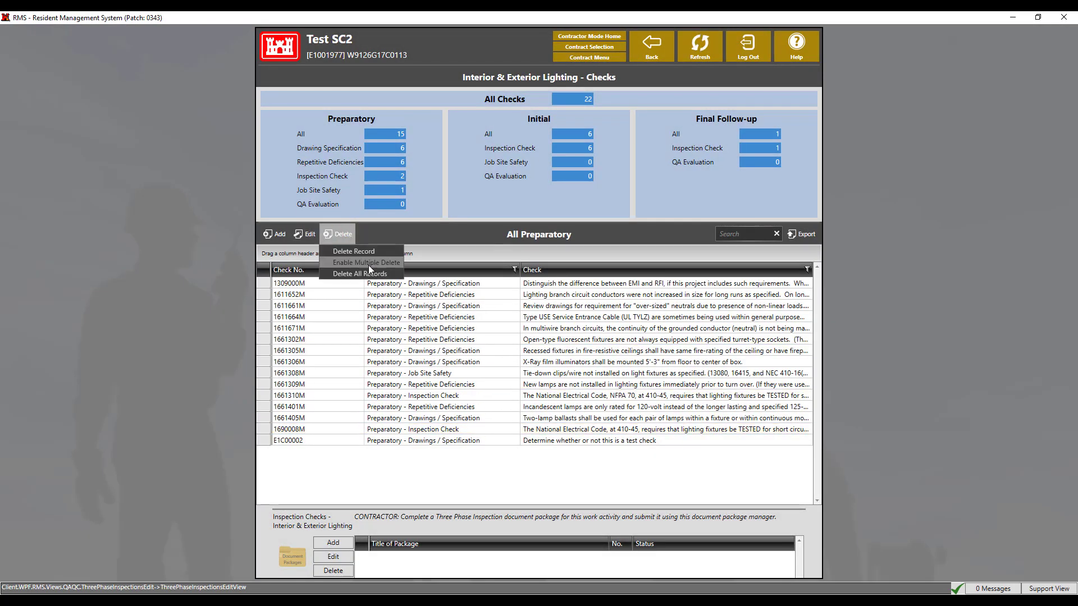
click(371, 272)
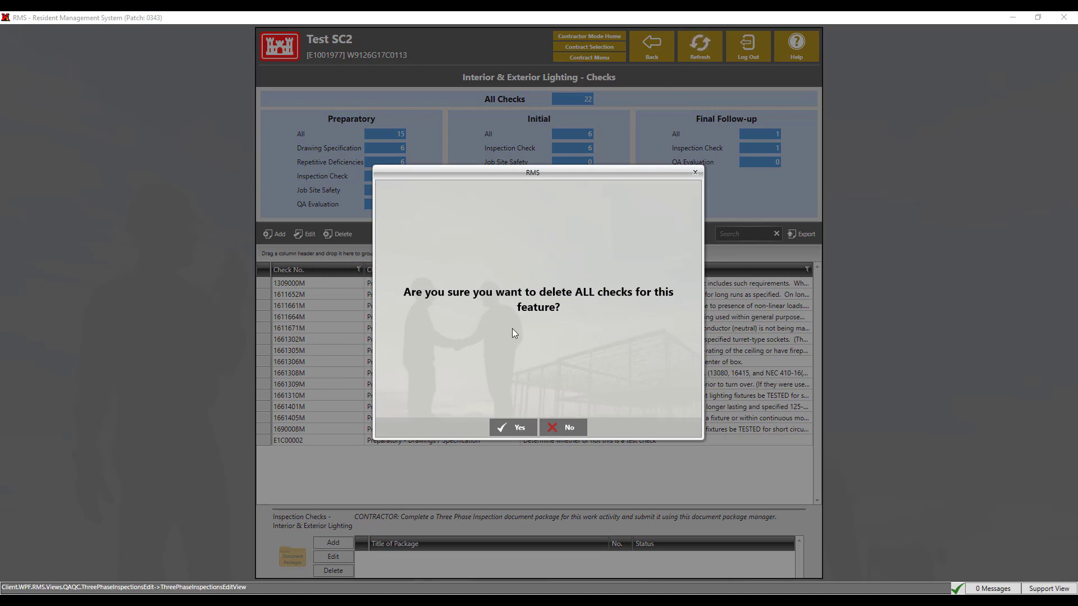
click(558, 431)
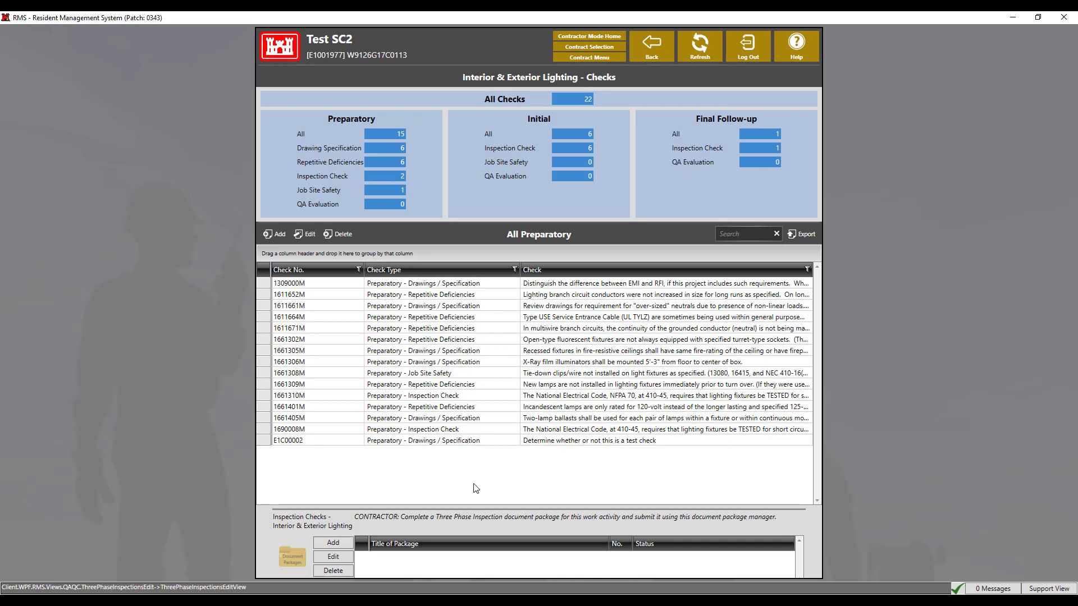
Create the inspection's document package and attach TEST DOC from the file system
click(340, 542)
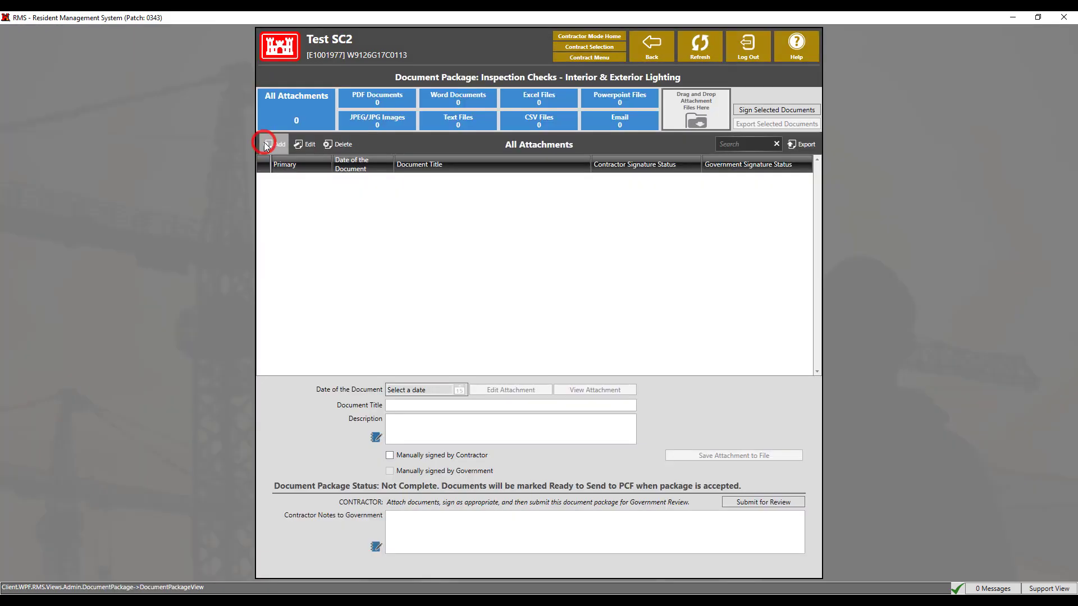
click(273, 145)
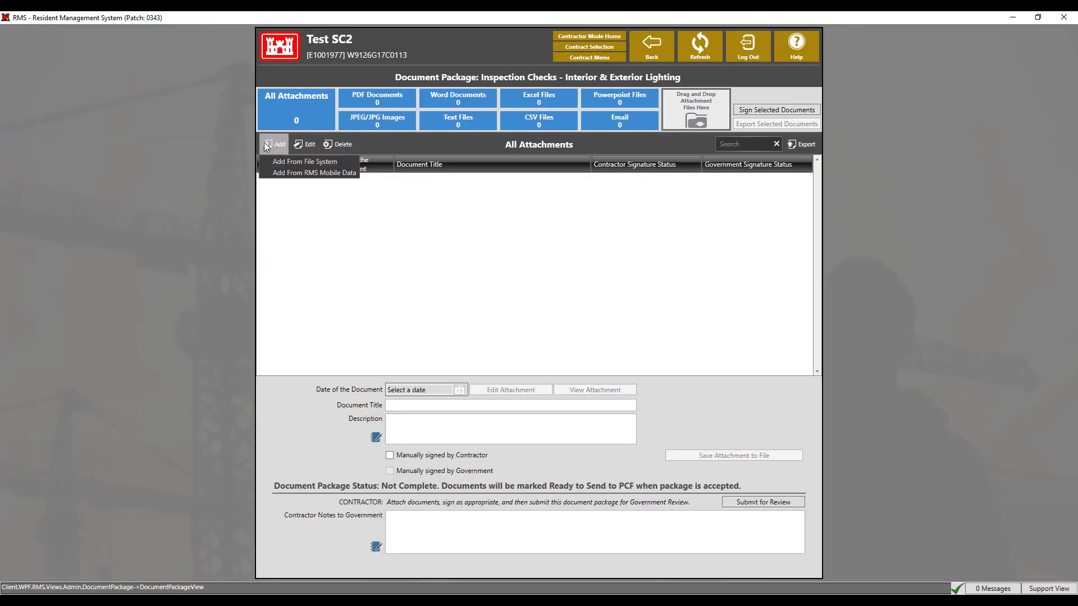
click(273, 161)
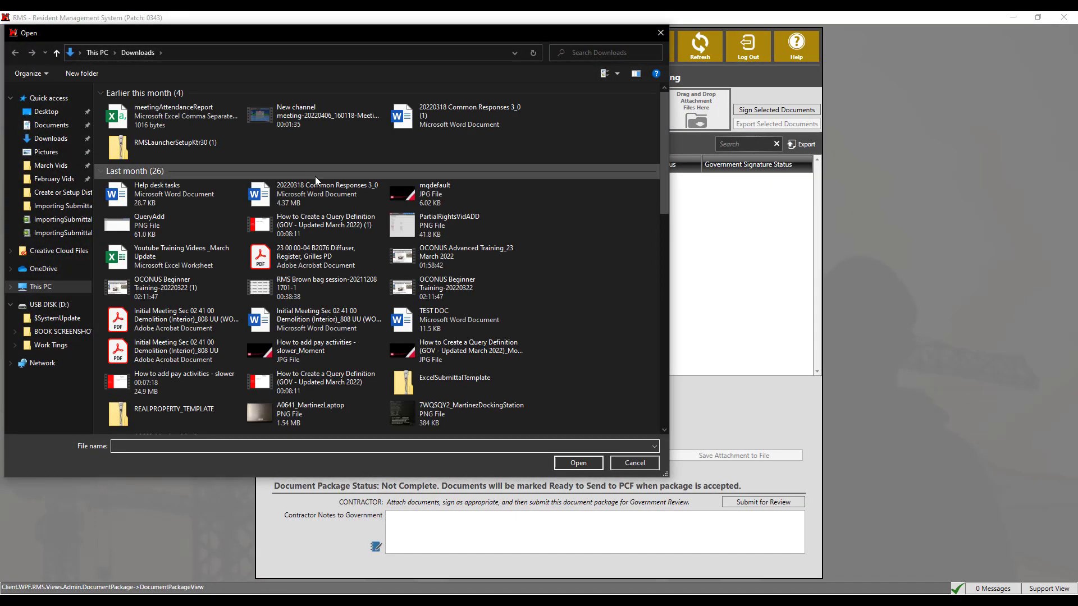
click(438, 317)
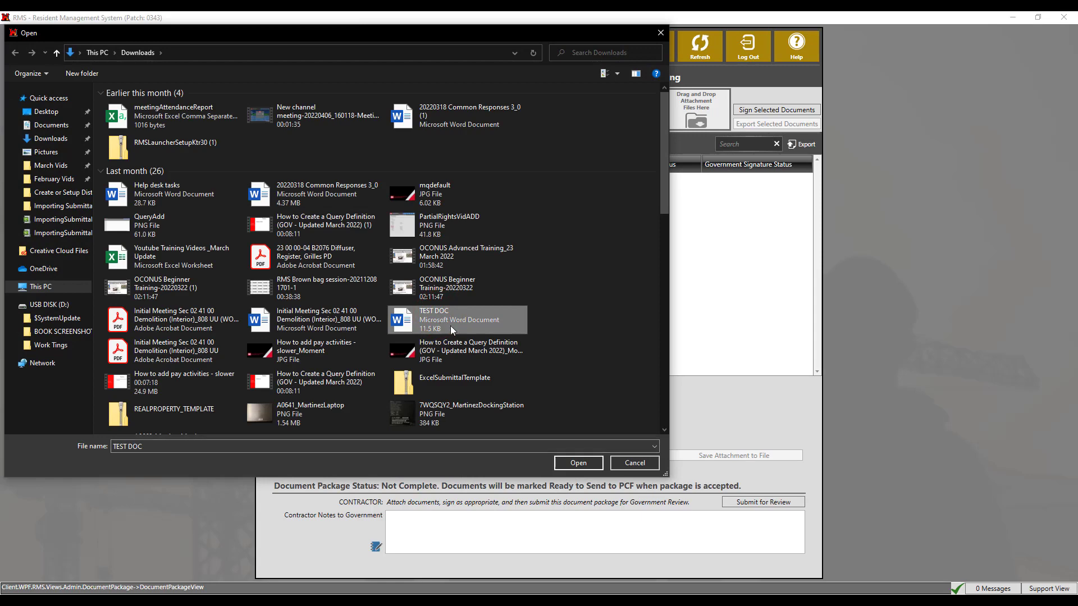
click(599, 467)
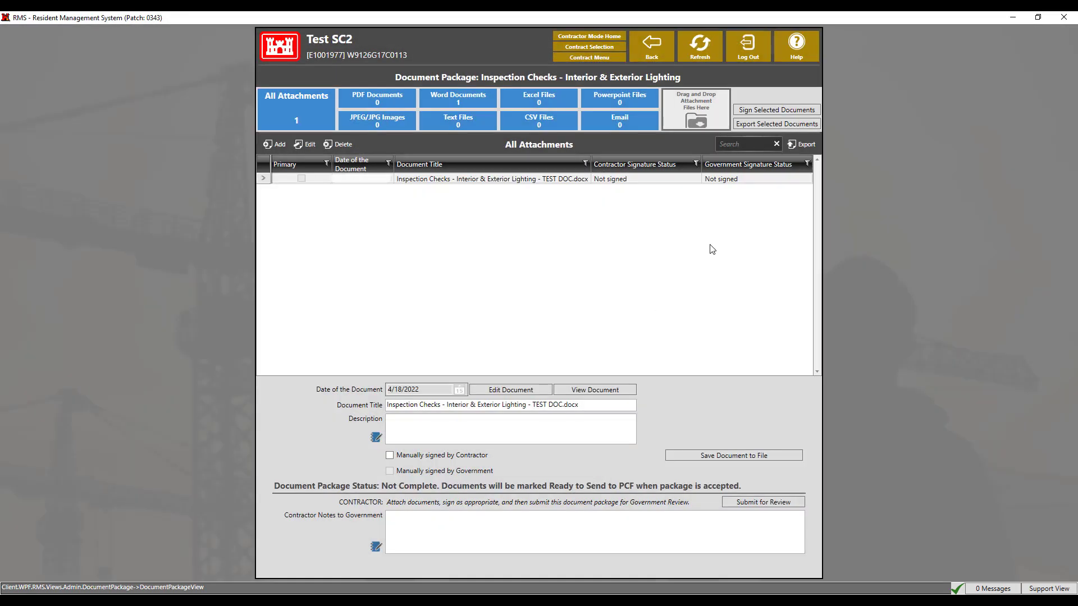
Electronically sign TEST DOC as the contractor, confirming with the account password
click(777, 109)
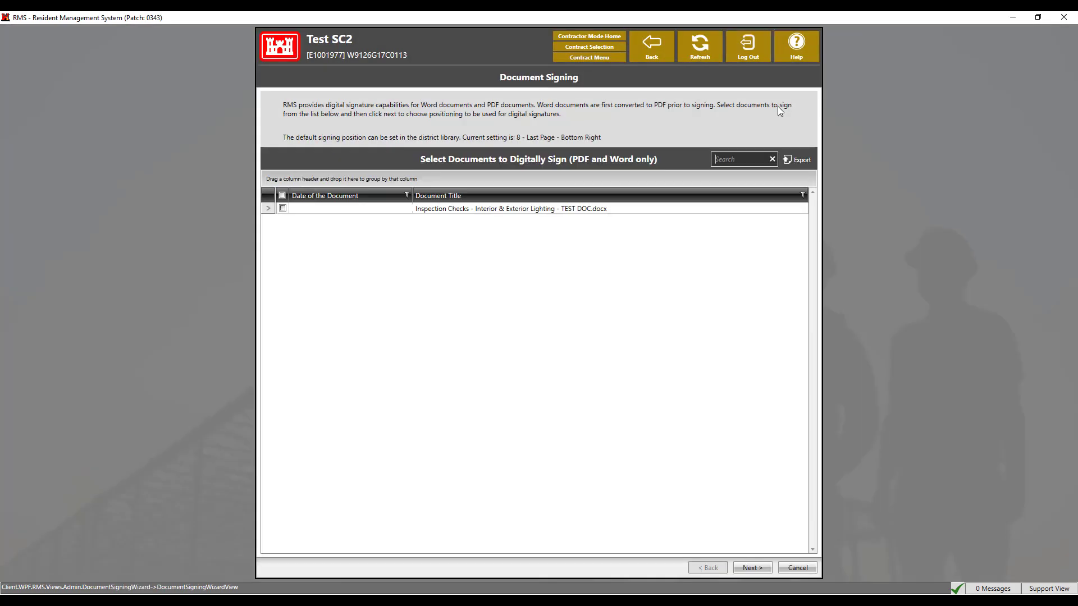
click(283, 209)
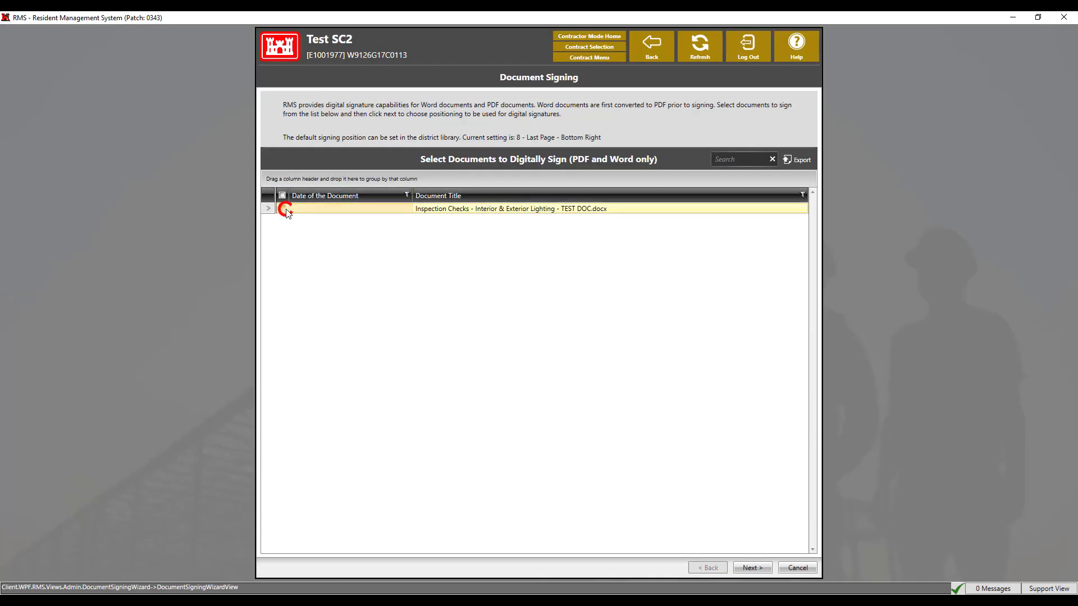
click(760, 567)
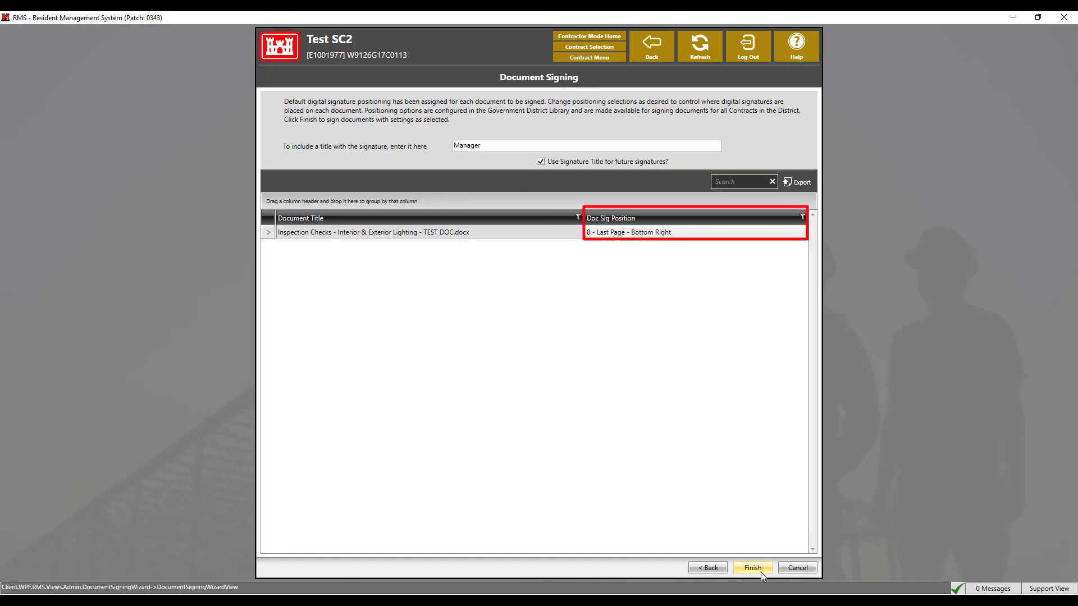
click(752, 567)
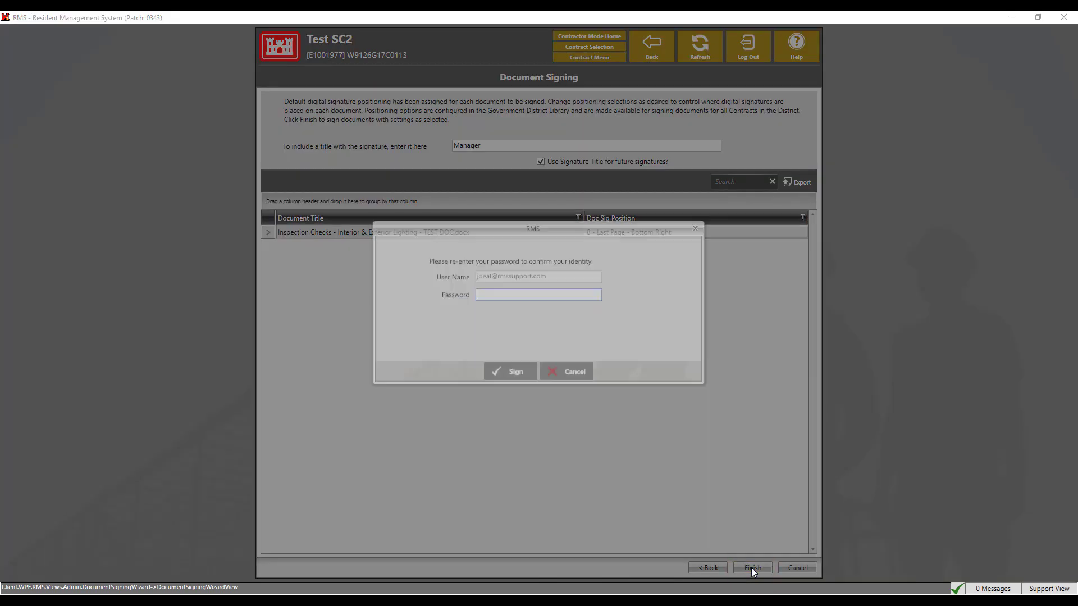
key(ctrl+v)
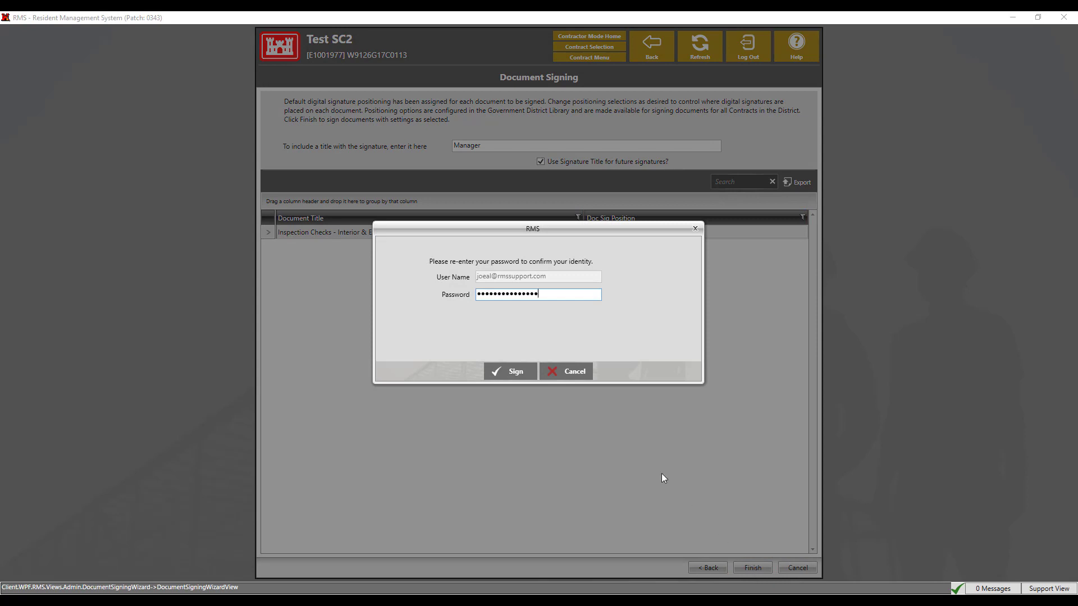
click(487, 371)
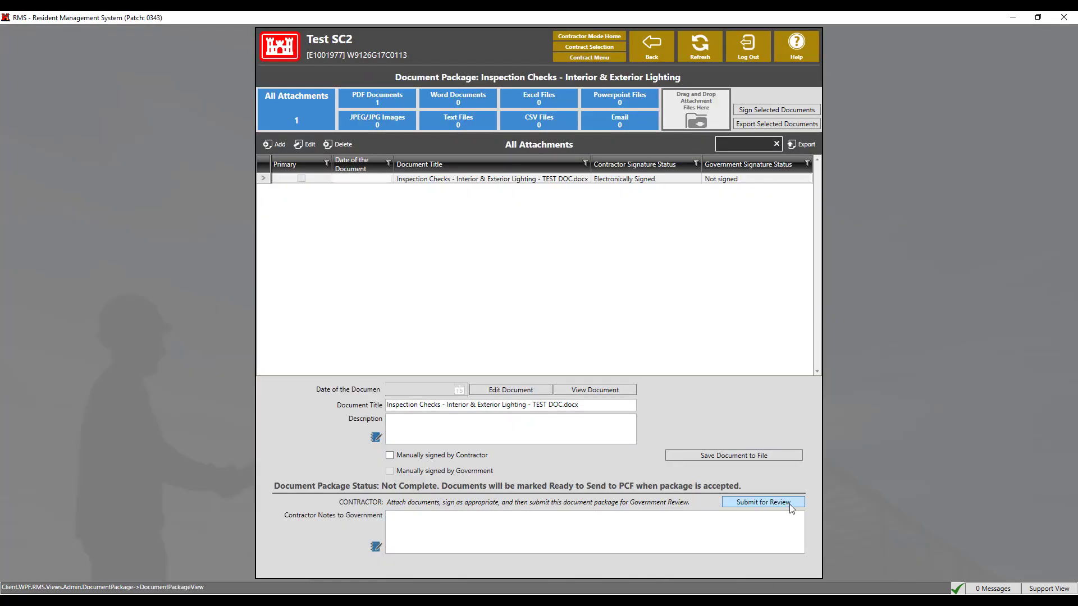
Submit the document package for government review, then go back to the Three Phase Inspections list
click(792, 504)
click(508, 428)
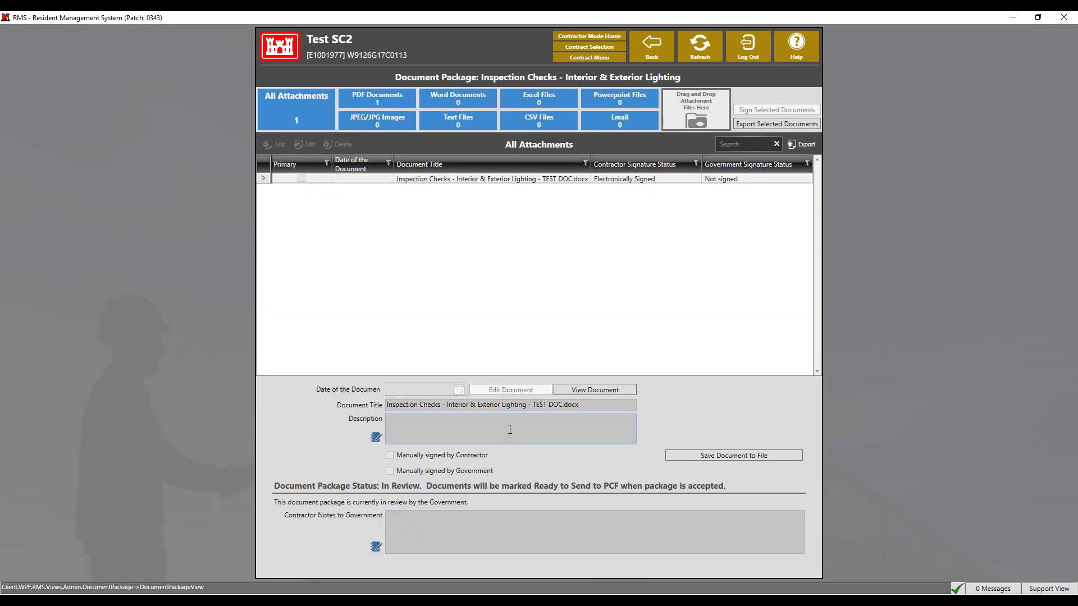
click(641, 55)
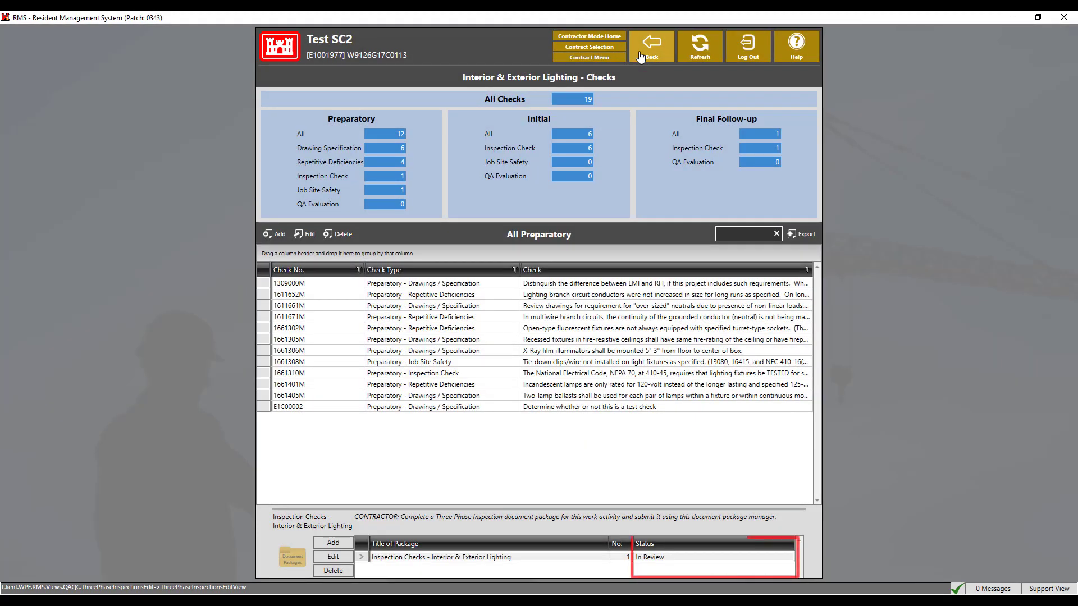
click(639, 56)
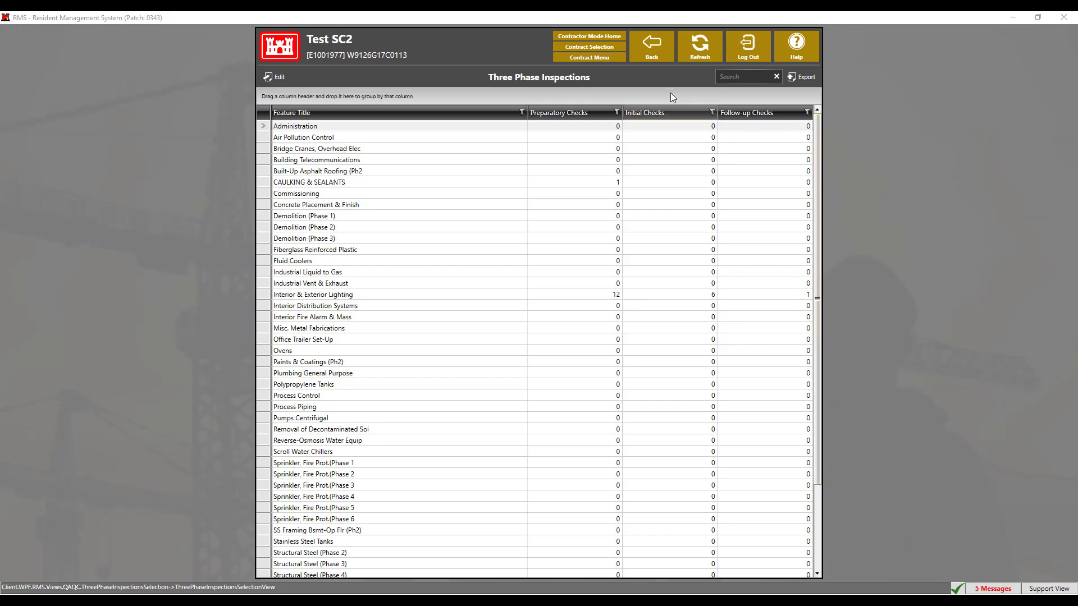
Open QC Daily Report No. 1493's Prep/Initial Inspections and select the Administration feature
click(613, 59)
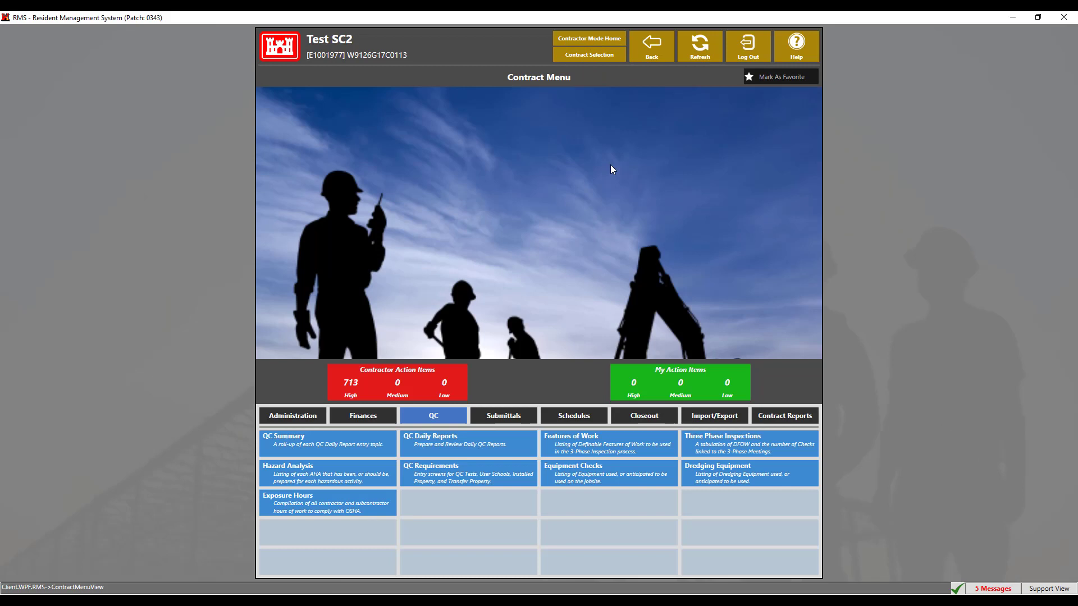
click(517, 448)
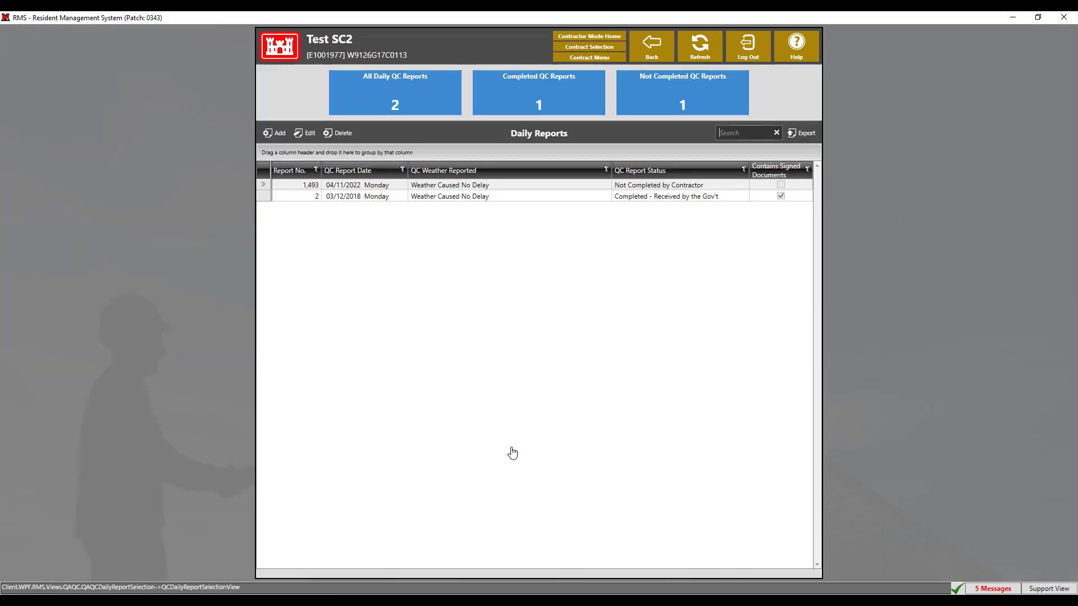
double_click(461, 186)
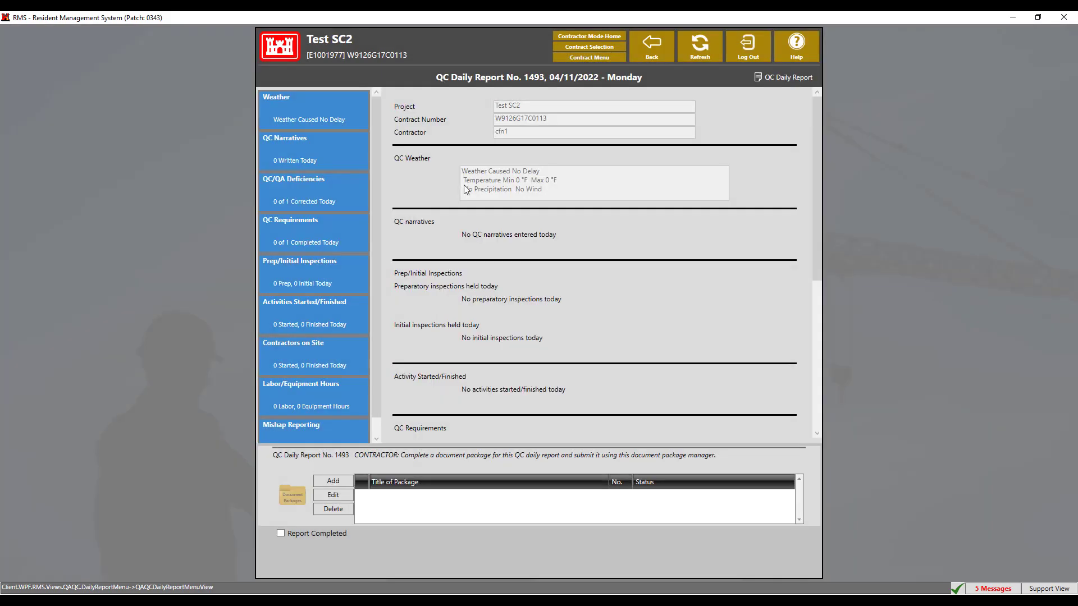
click(344, 281)
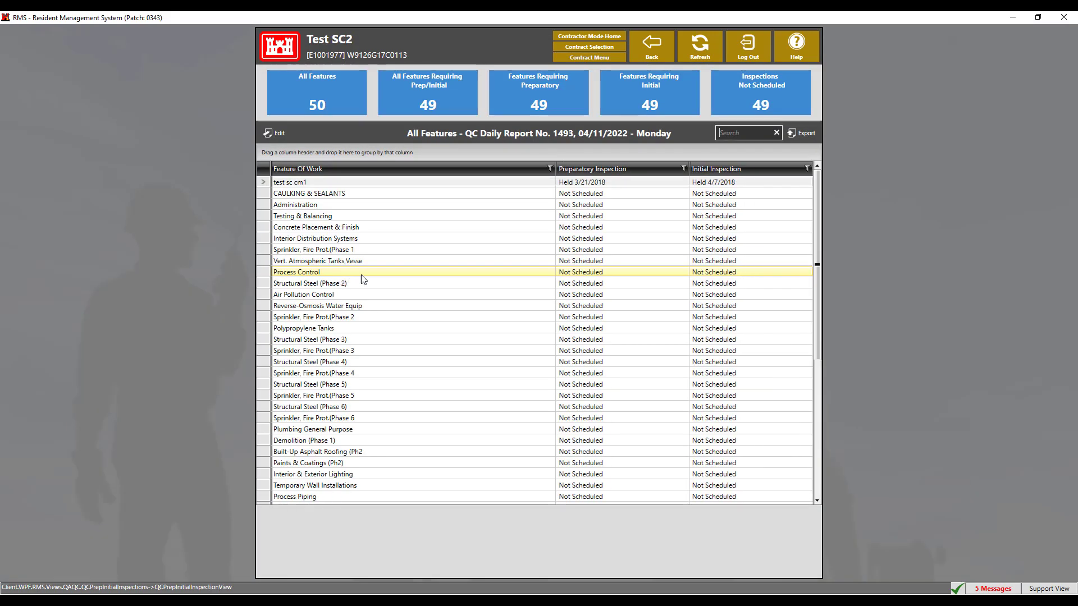
click(445, 202)
Schedule Administration's preparatory inspection for 4/4/2022 5:00 AM, held 4/15/2022
double_click(446, 200)
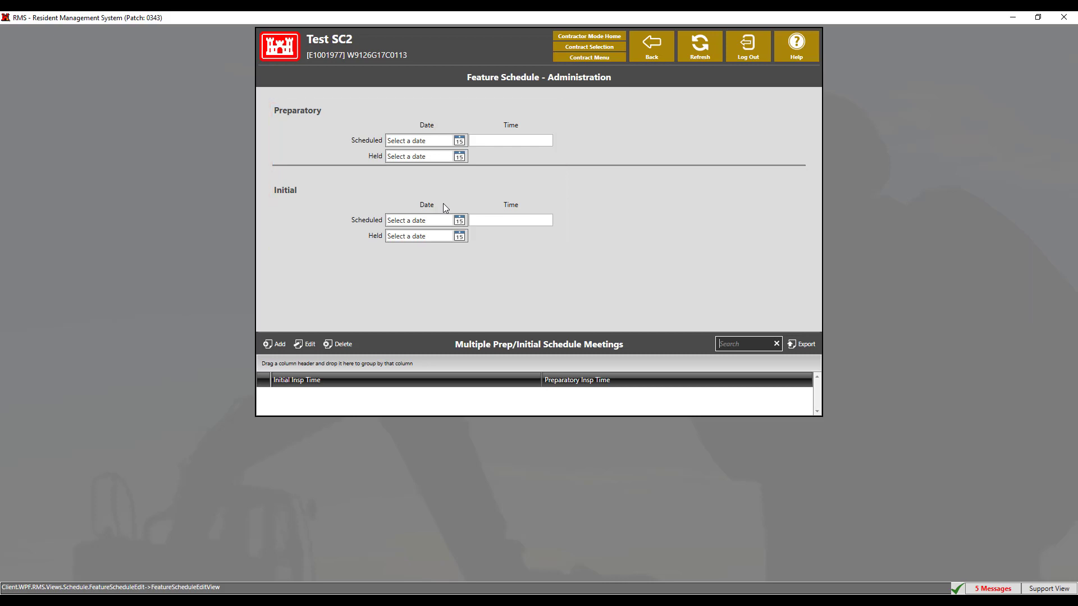
click(464, 142)
click(414, 192)
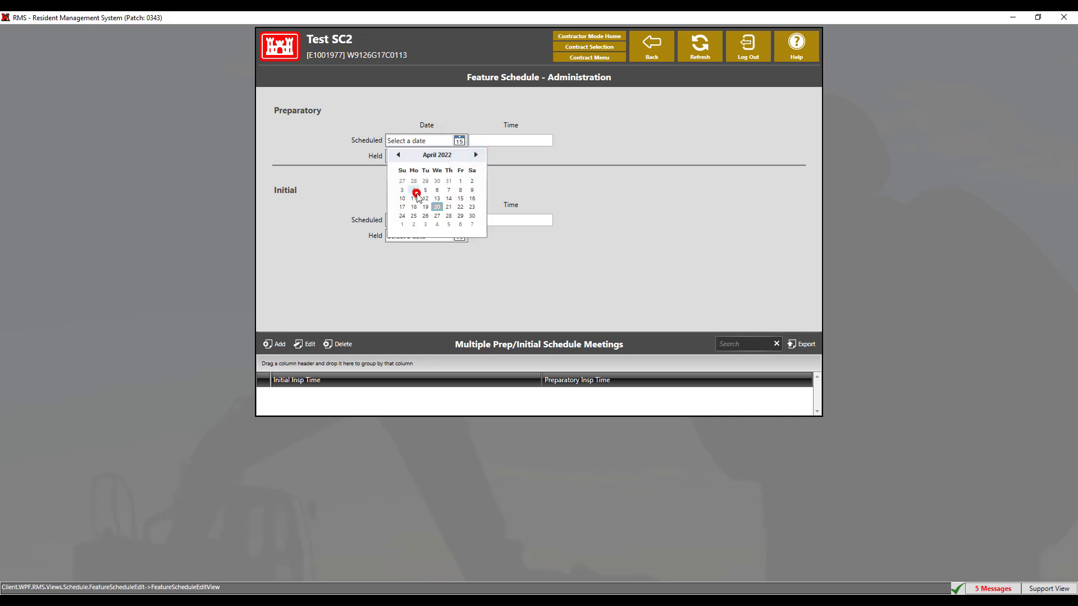
click(460, 157)
click(459, 214)
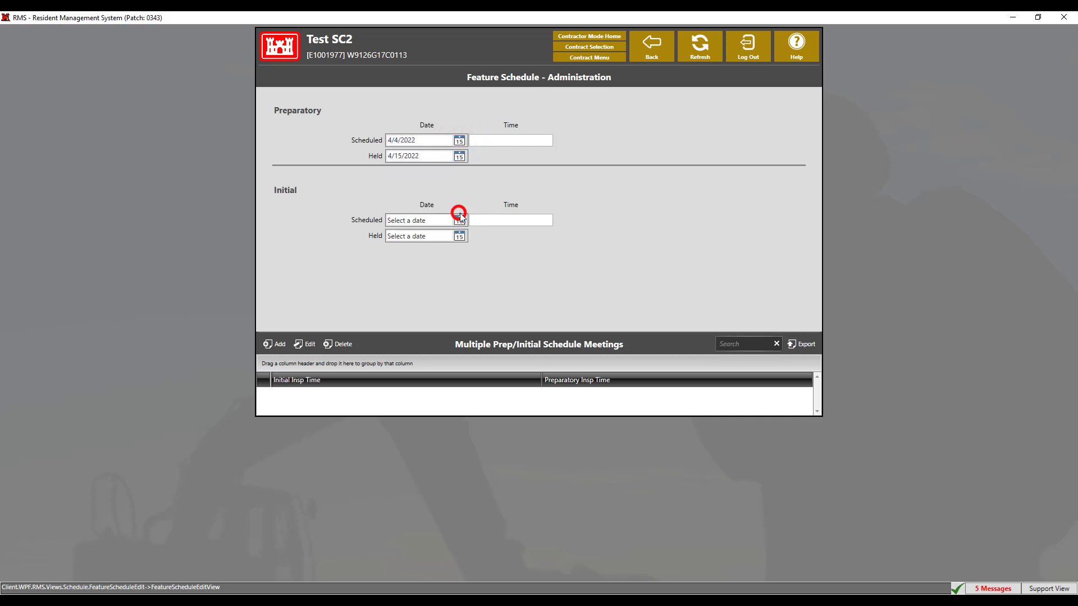
click(520, 143)
text(5:00 AM)
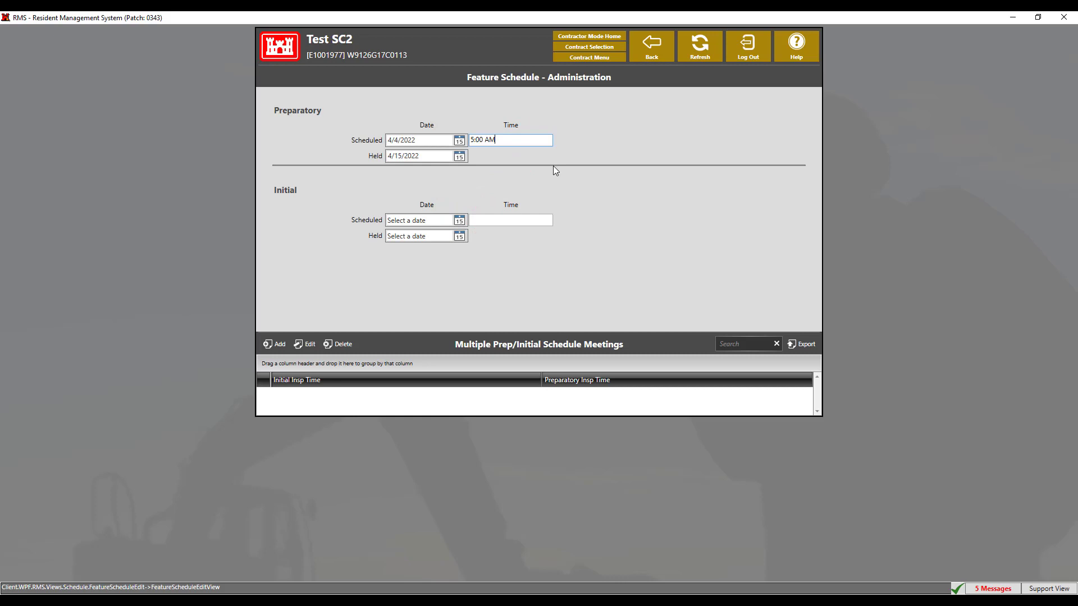
Schedule the initial inspection for 4/18/2022 6:00 AM, held 4/22/2022, and save
click(460, 222)
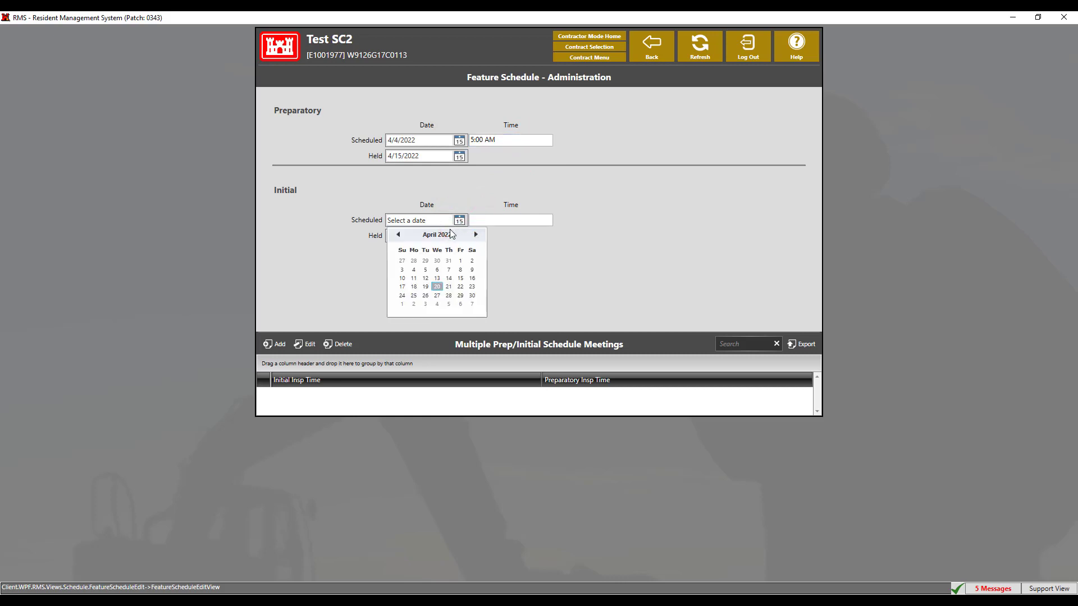
click(417, 287)
click(459, 236)
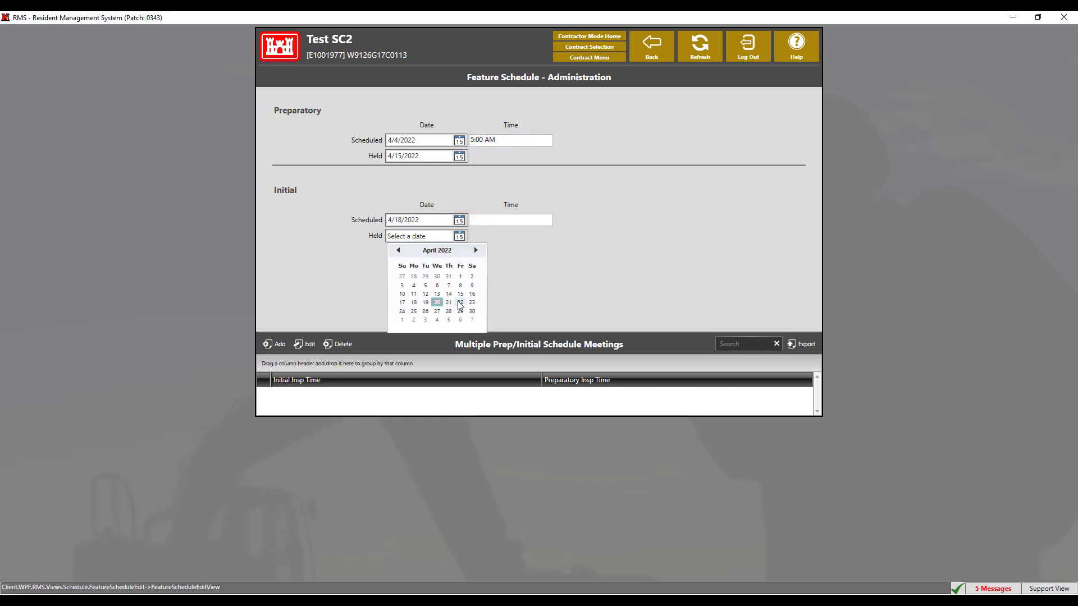
click(459, 302)
click(501, 219)
text(6:00)
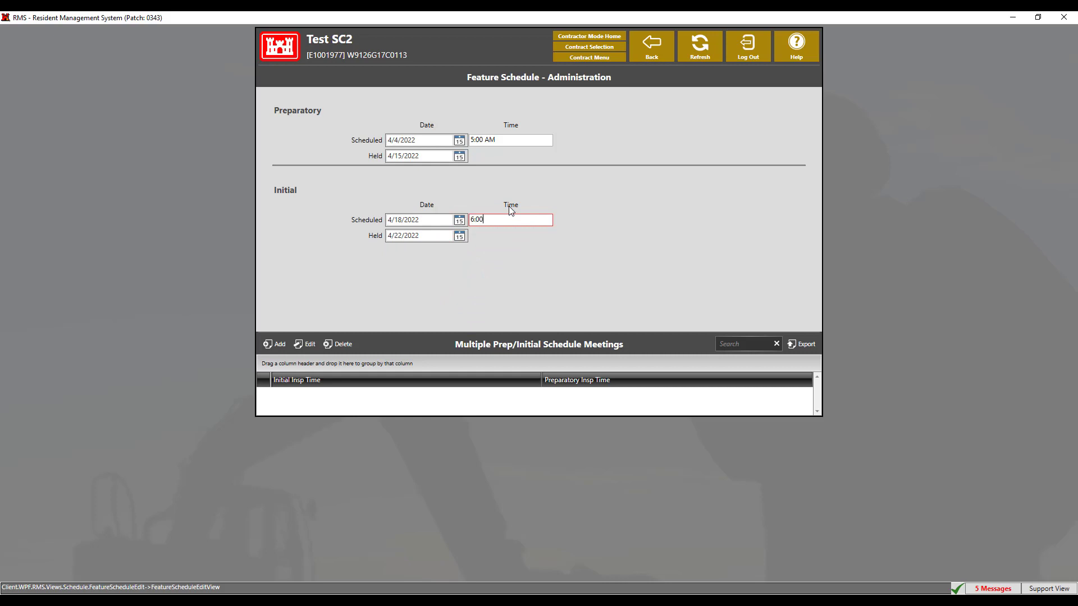
text( AM)
click(660, 60)
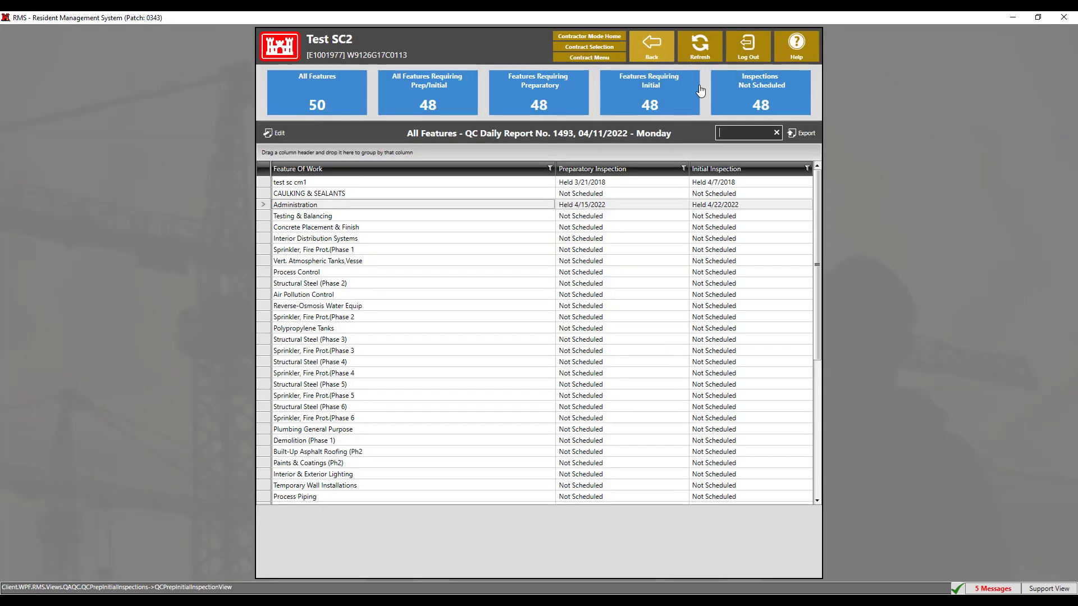
double_click(755, 208)
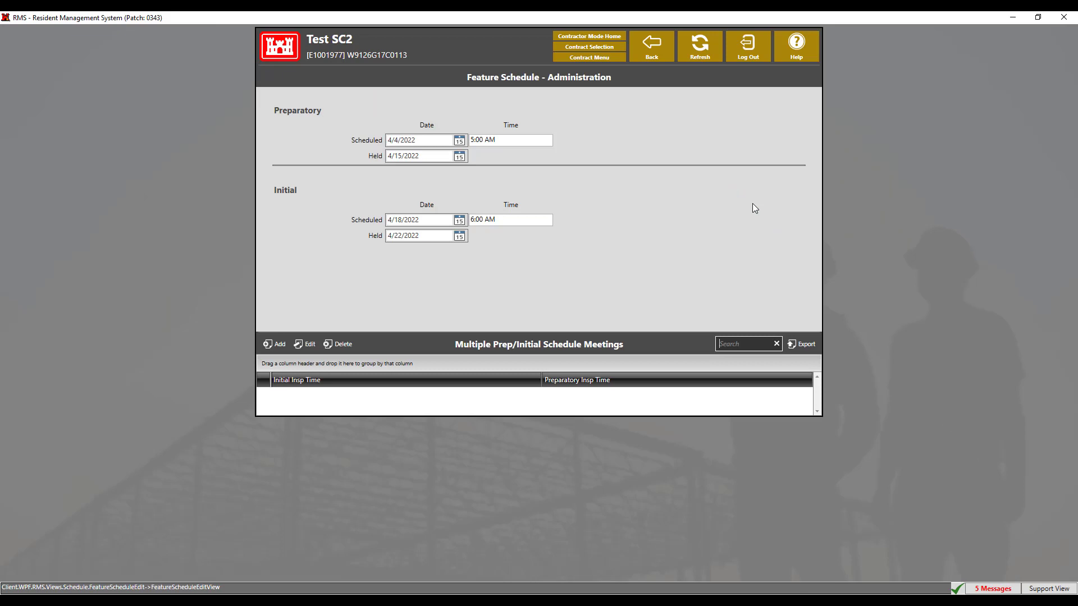
click(271, 344)
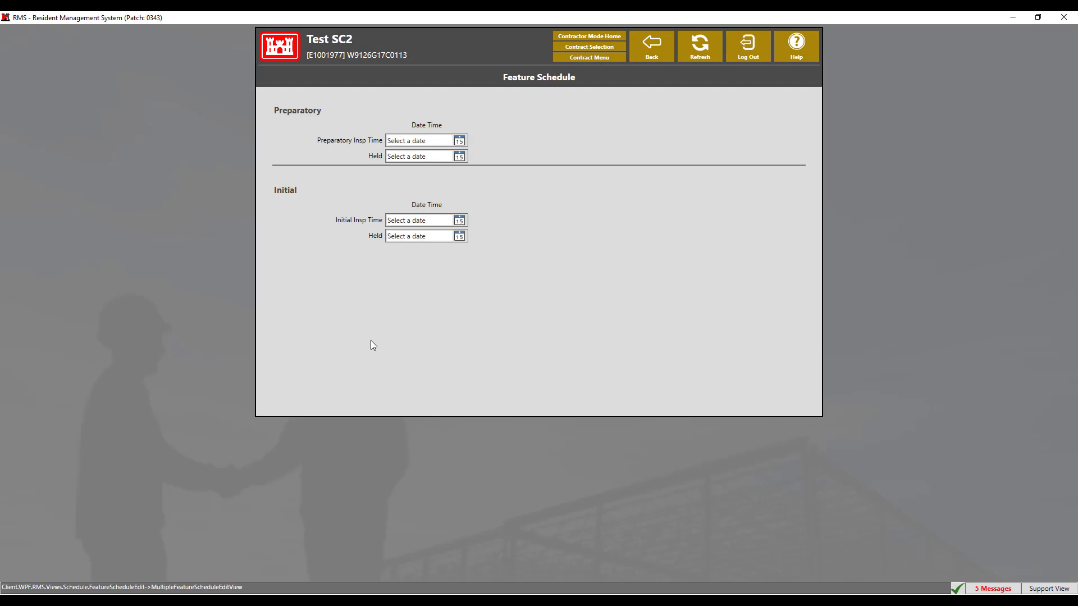
click(642, 56)
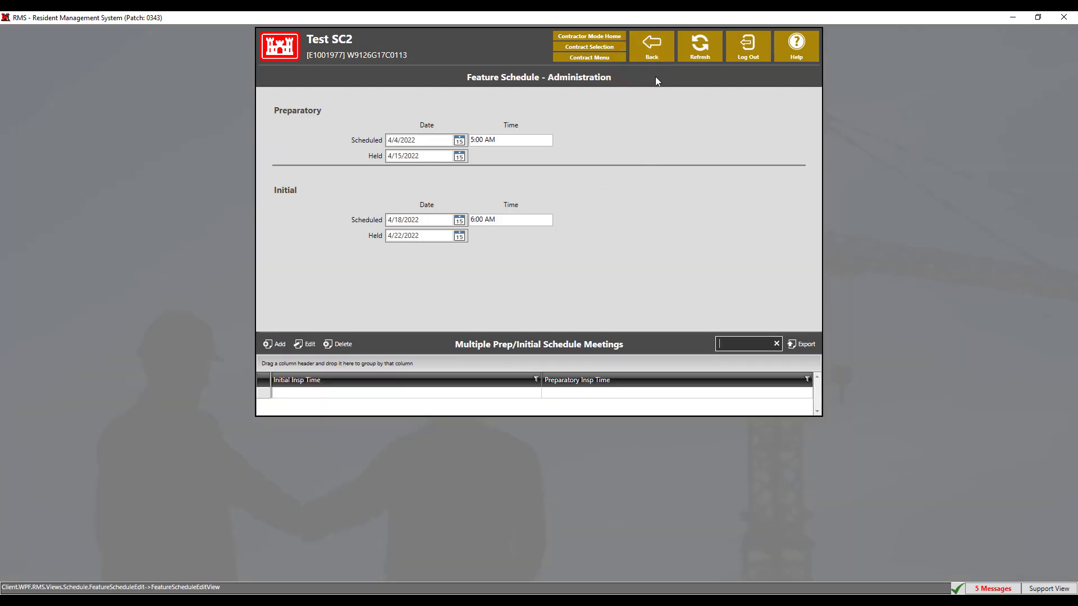
click(655, 59)
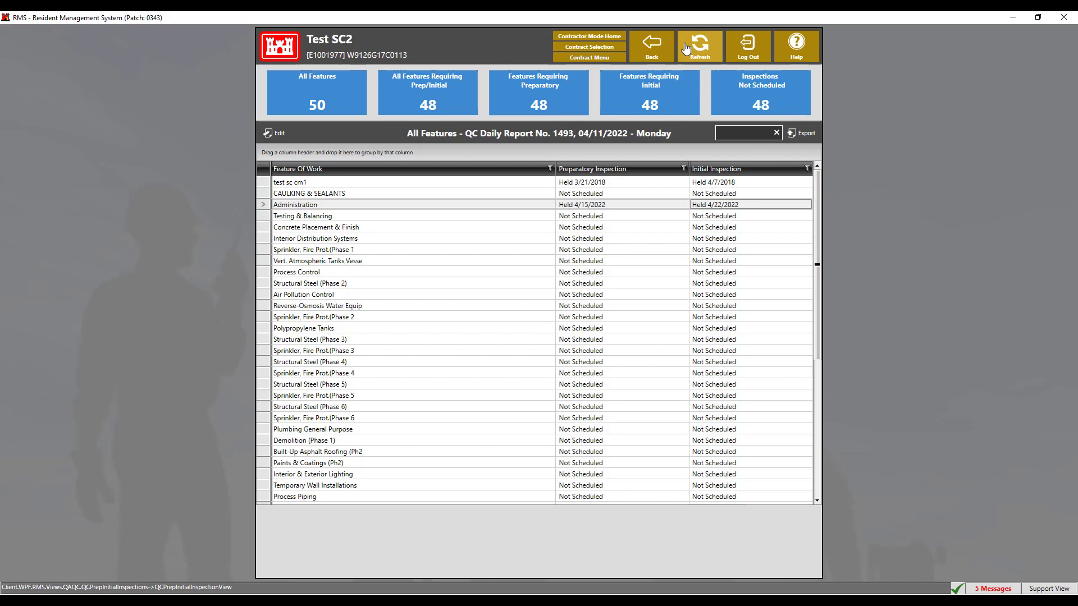
Leave QC Daily Report No. 1493 for the contract menu and show the Contract Reports list
click(651, 45)
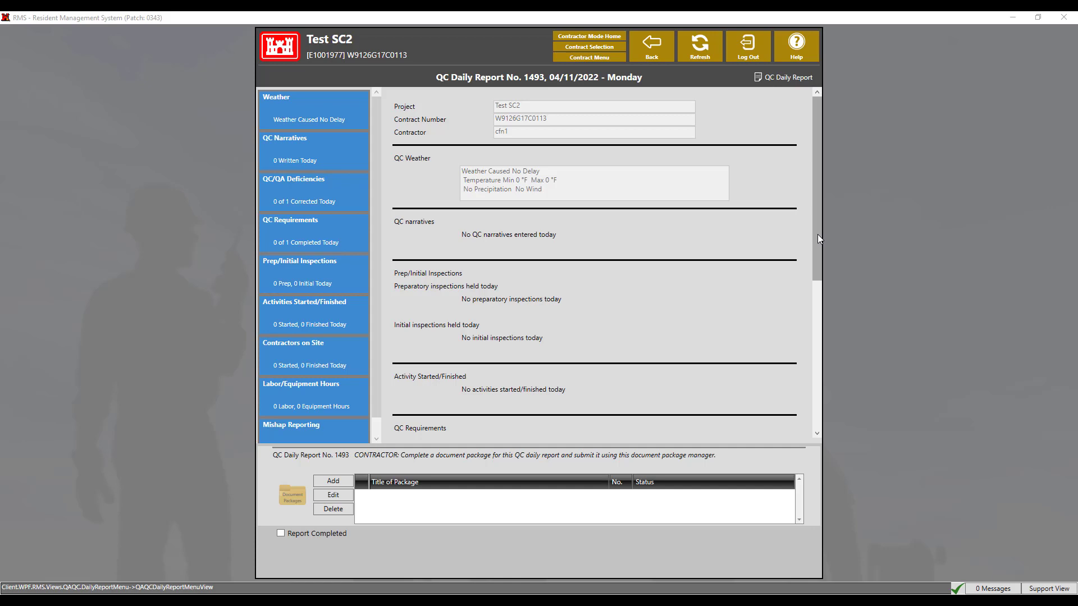
click(594, 58)
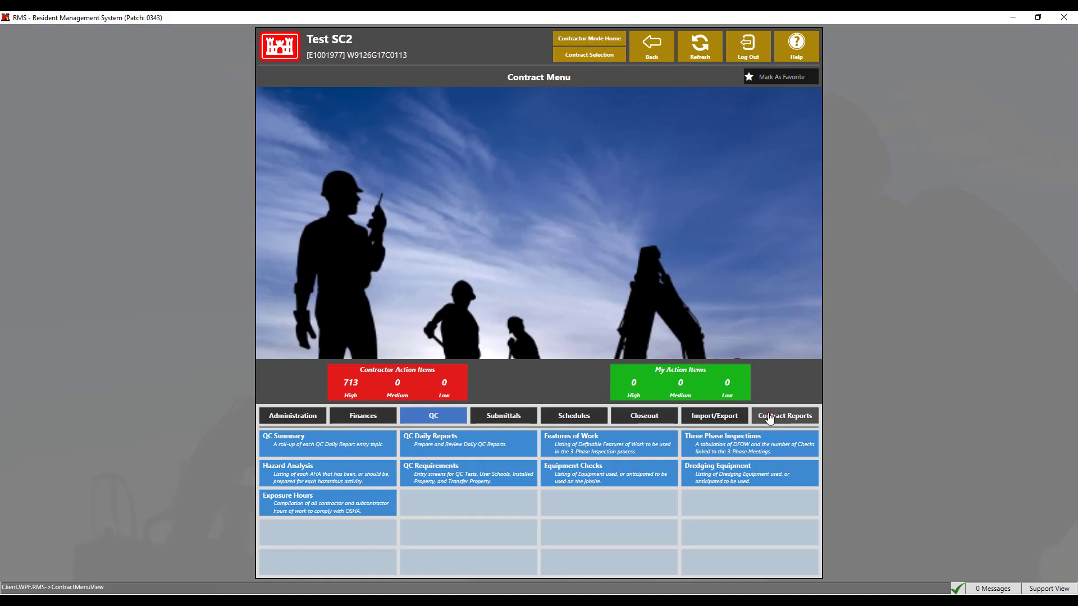
click(766, 415)
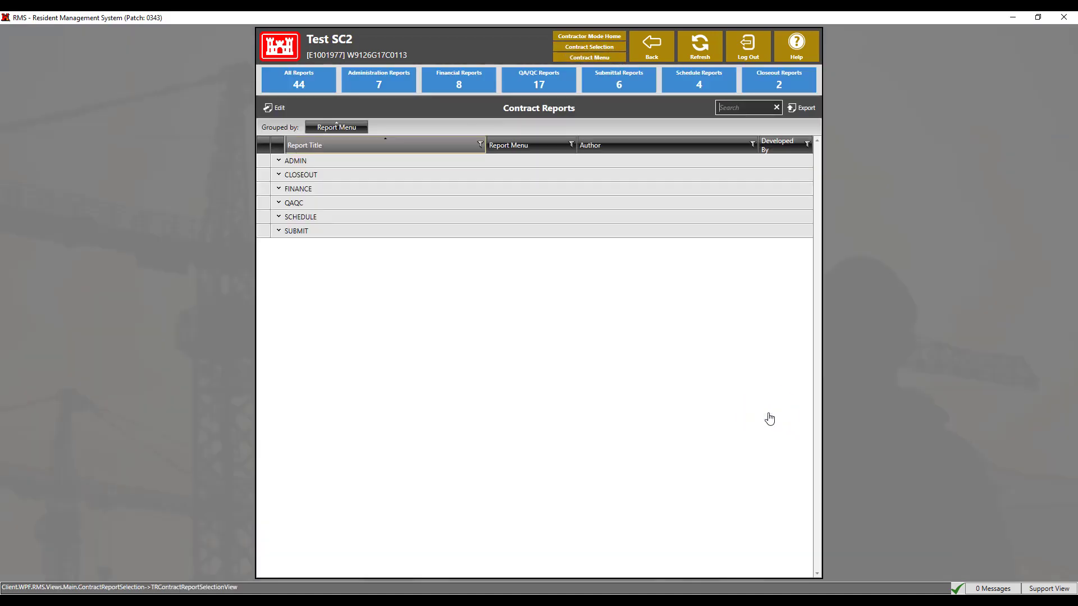
Open the QAQC Three Phase Control WorkSheet Initial report grouped by Feature of Work, choosing Administration
click(279, 203)
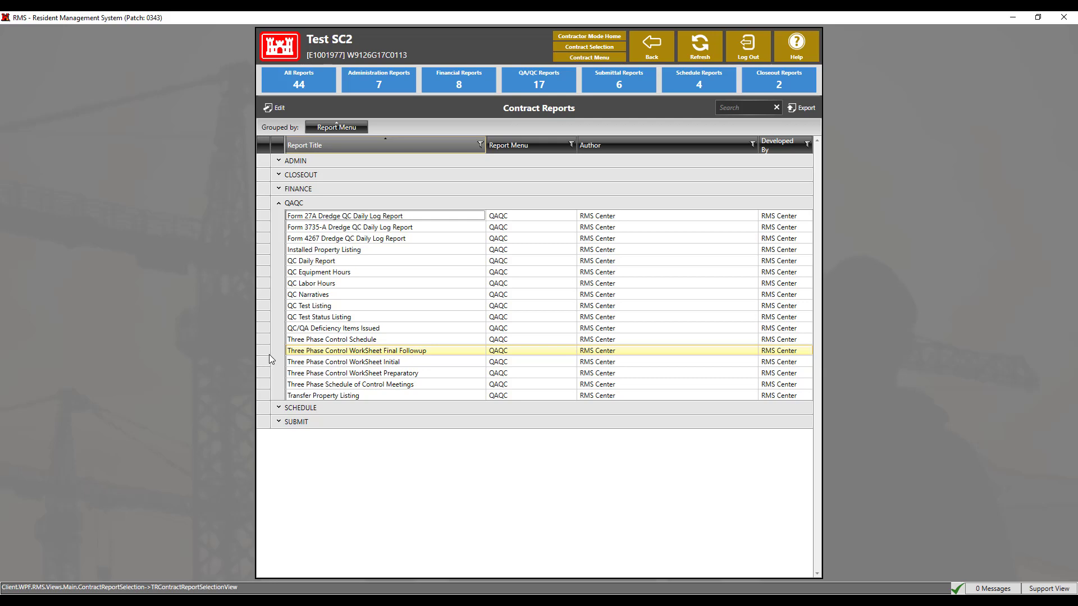
click(337, 362)
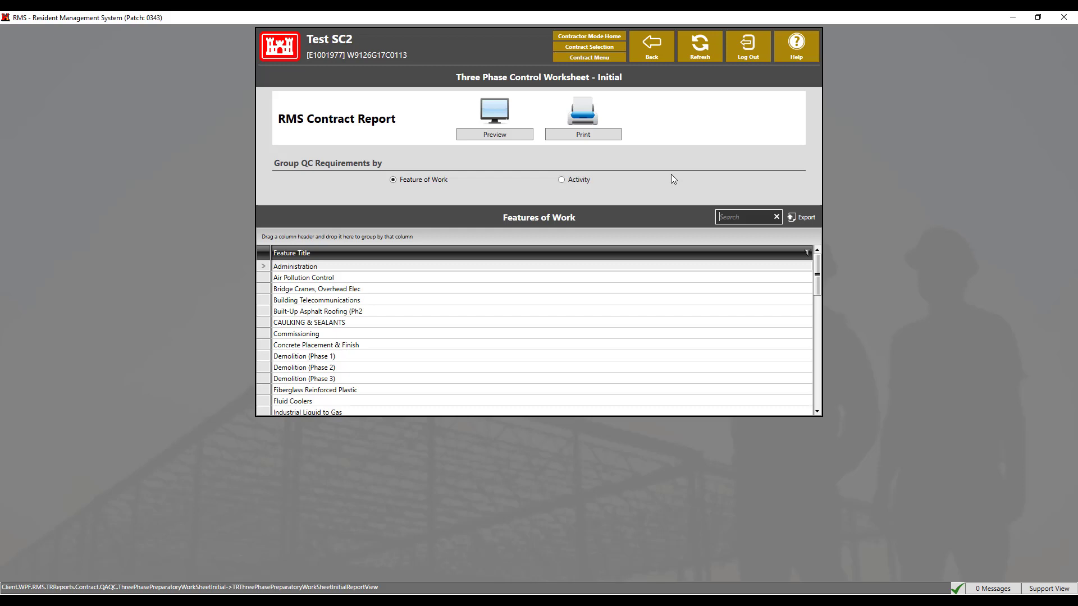
click(580, 182)
click(423, 180)
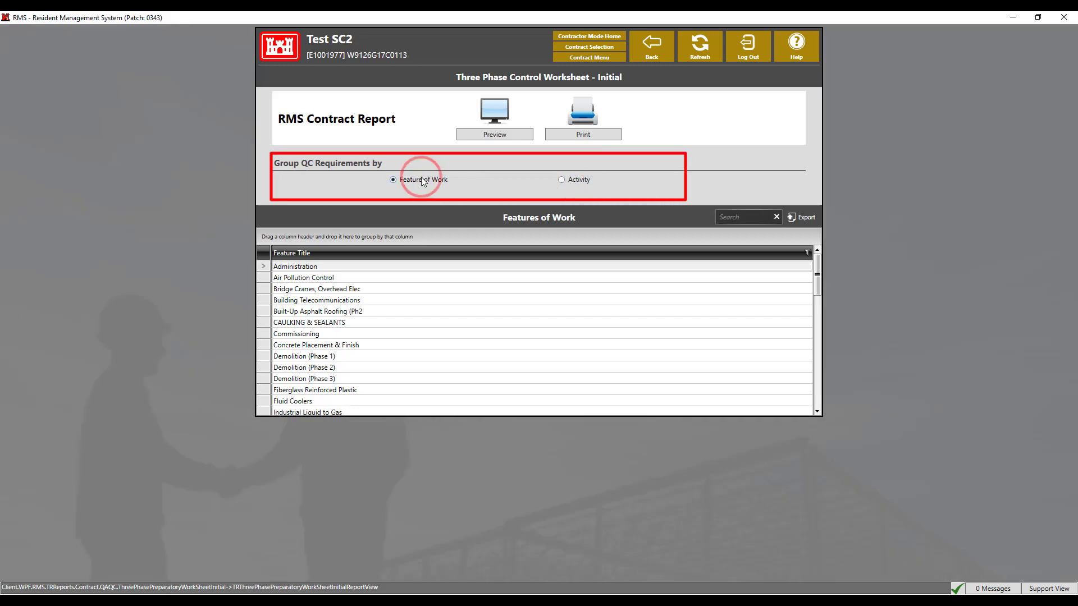
click(416, 268)
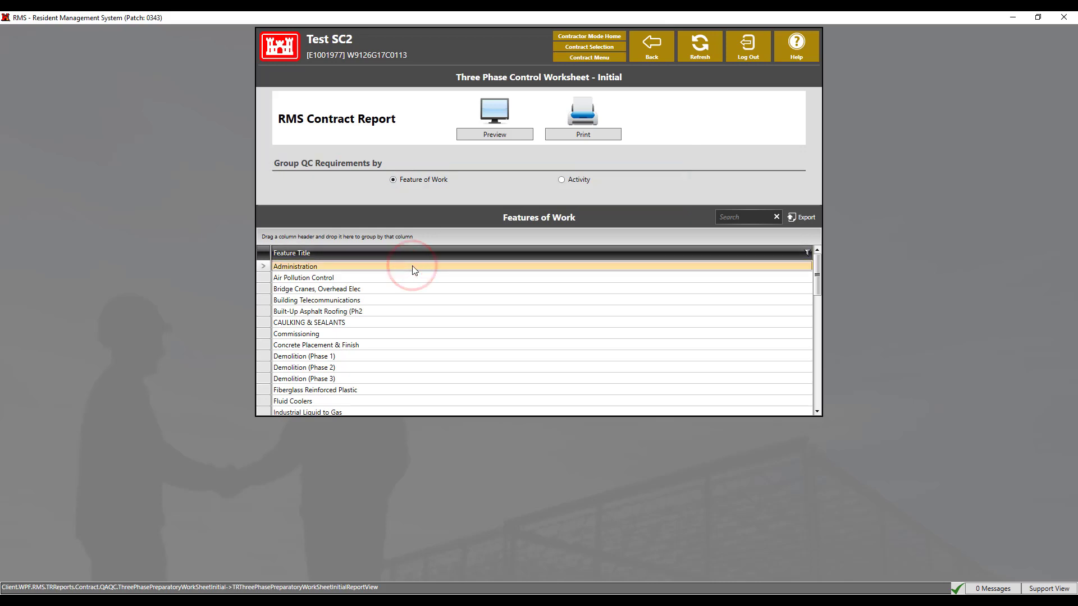
Preview the Administration Initial Control Worksheet and page through it to page 4 of 4
click(517, 135)
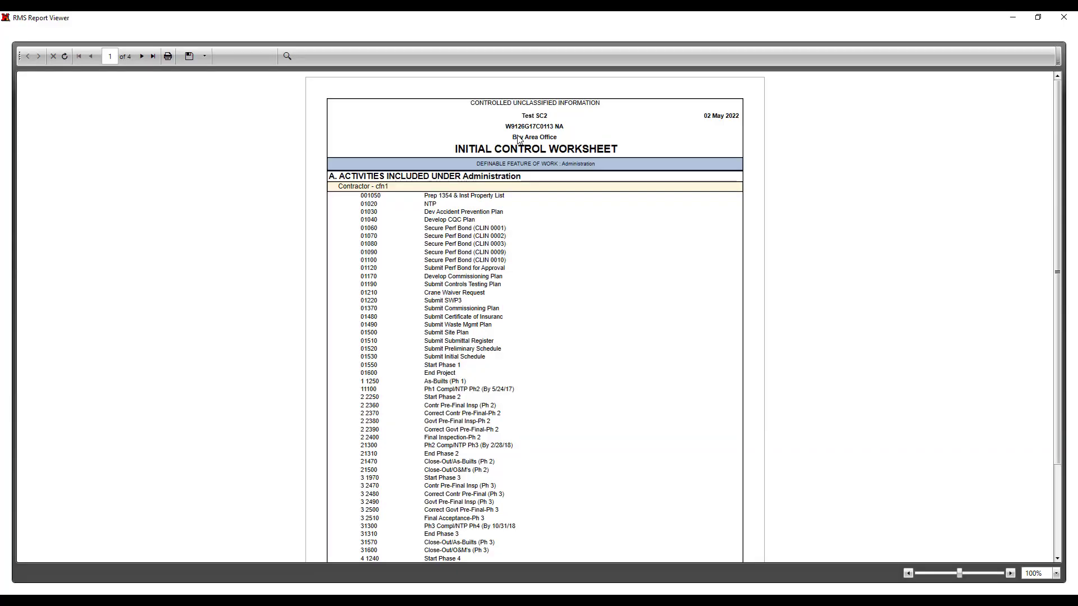
scroll(752, 185, down, 5)
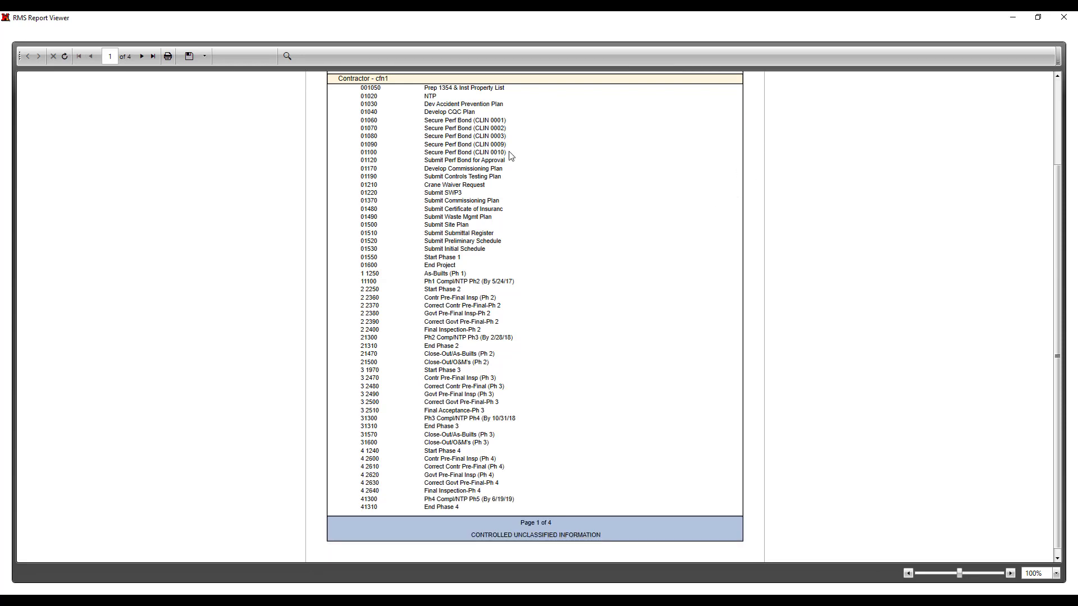
click(143, 56)
scroll(279, 144, down, 5)
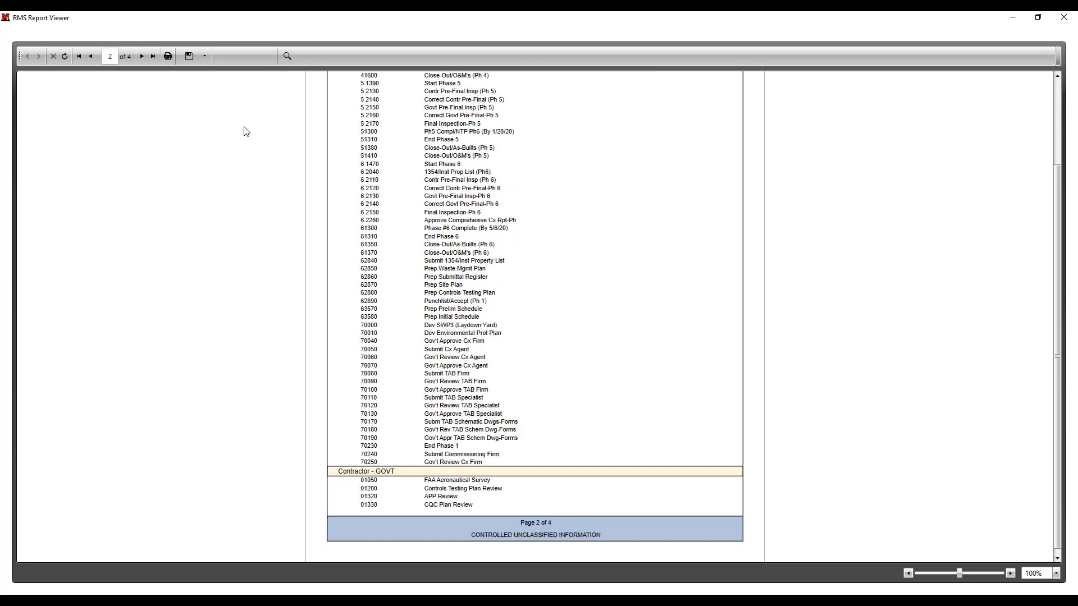
click(142, 57)
scroll(298, 140, down, 4)
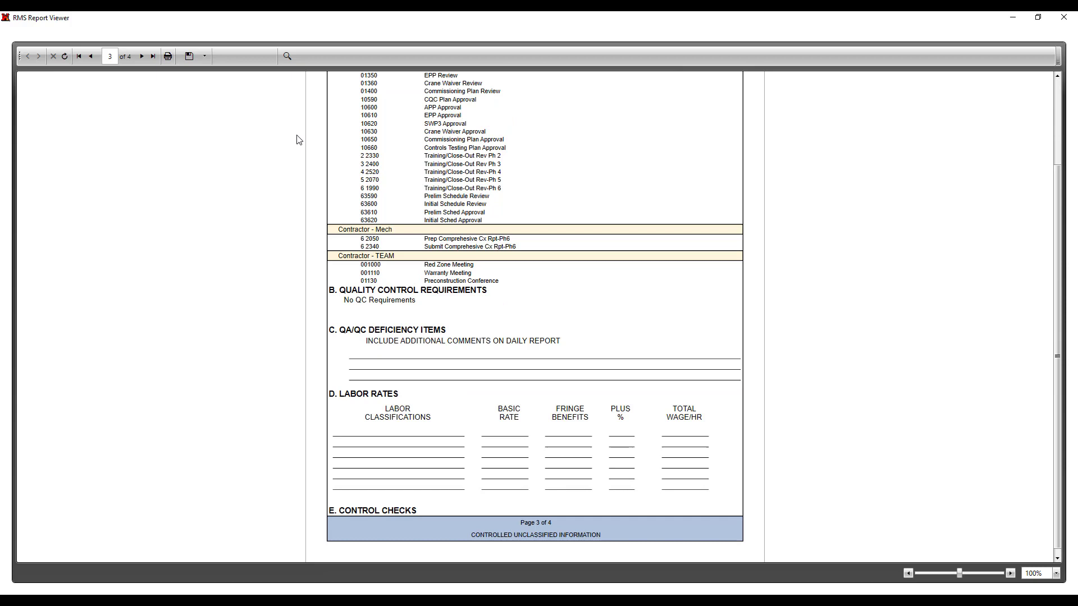
click(142, 57)
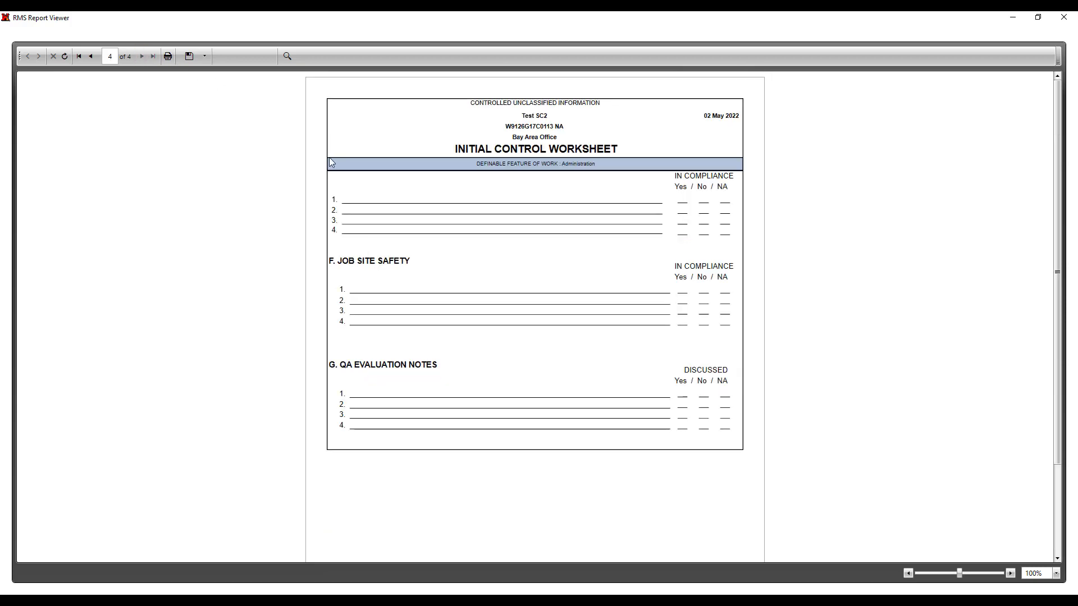